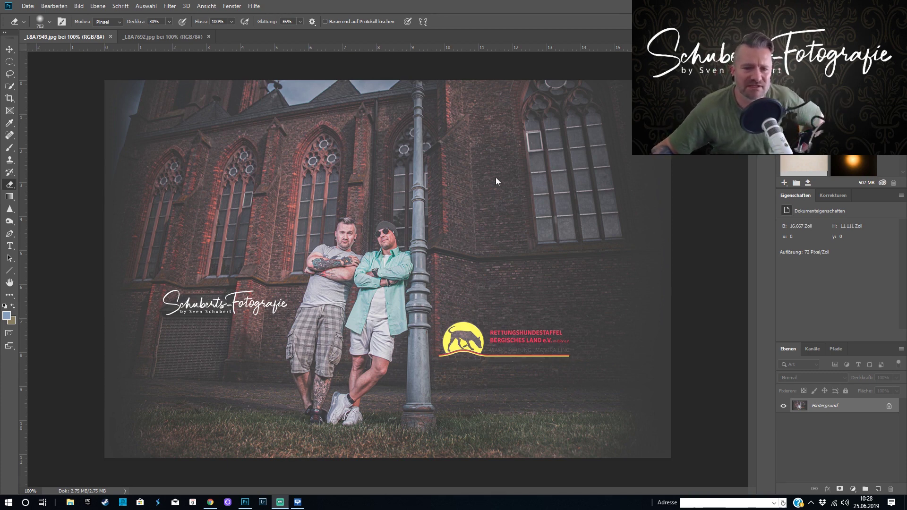
In Lightroom Classic, show the church shoot's photos and preview several of them.
click(262, 503)
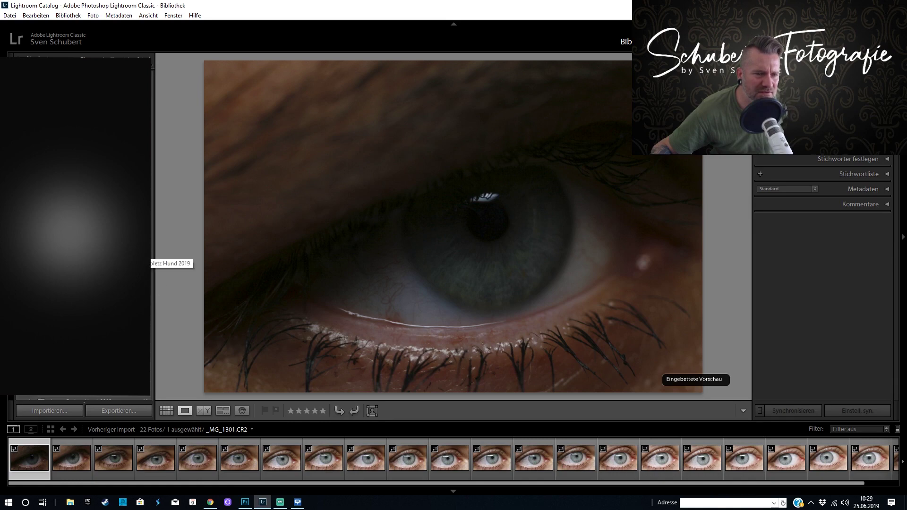
click(118, 264)
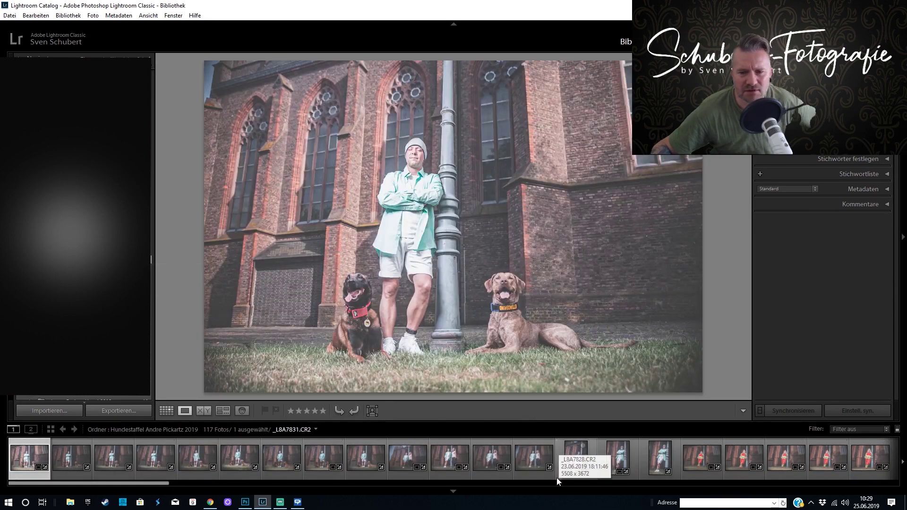
click(590, 463)
key(Left)
click(659, 460)
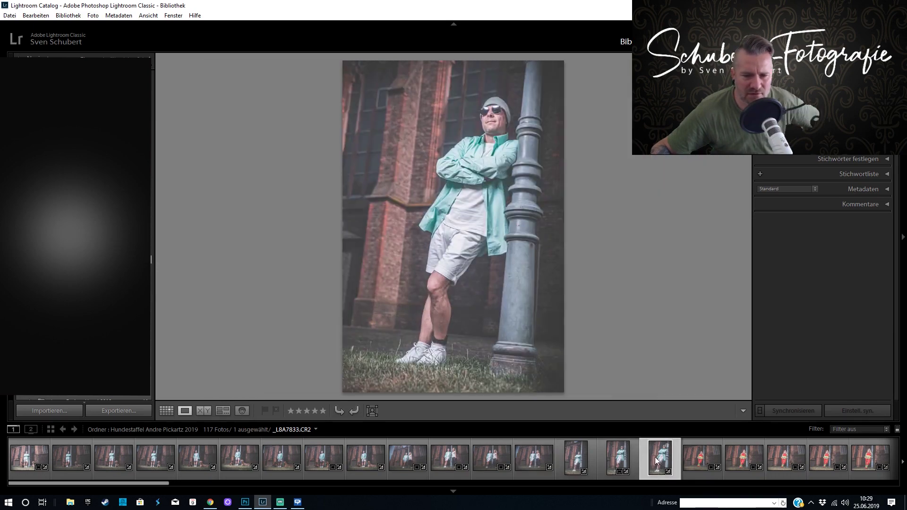
Select the church portrait _L8A7949 of the two men and switch to the Develop module.
drag(142, 483, 870, 487)
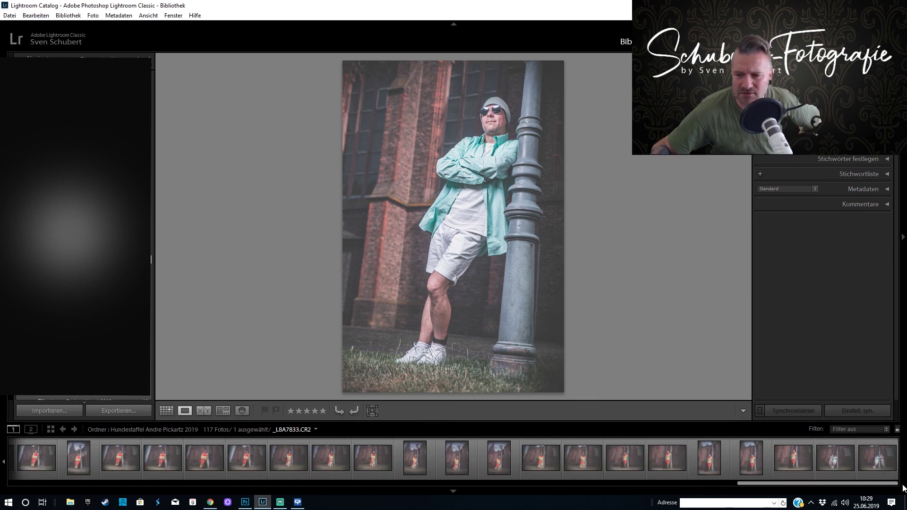
click(832, 461)
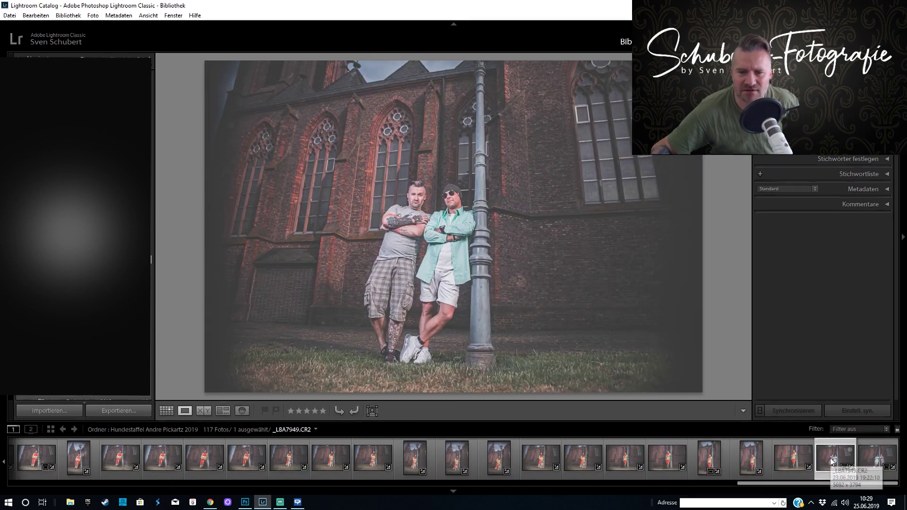
click(874, 460)
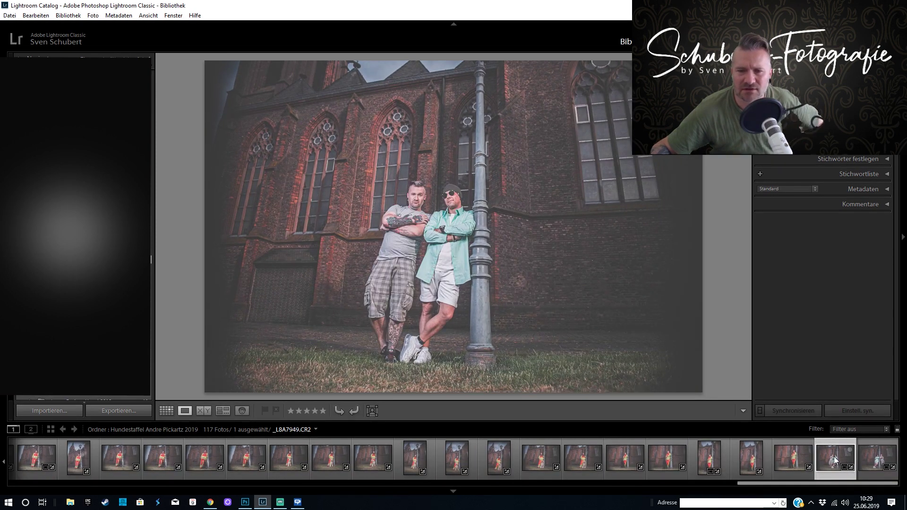
key(d)
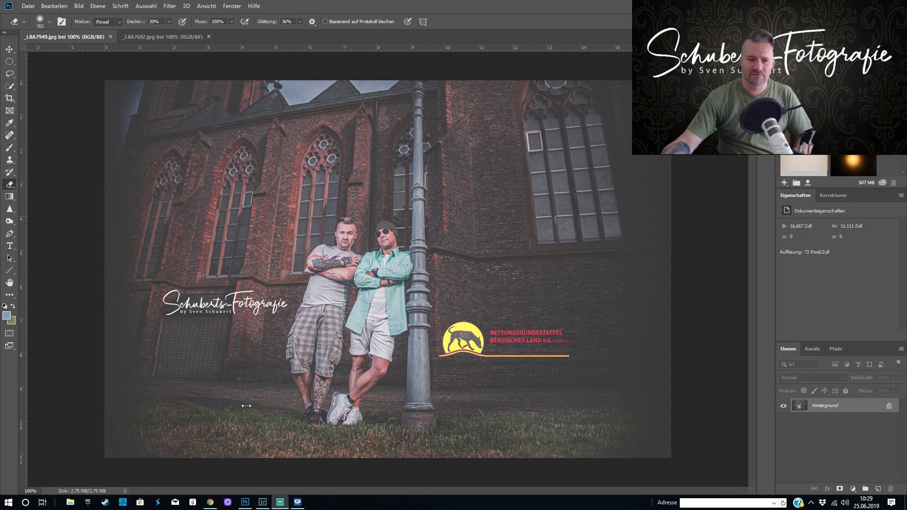
Browse the Orton Effect example photos on the Orton Photography tab in Chrome, then return to Photoshop.
click(211, 503)
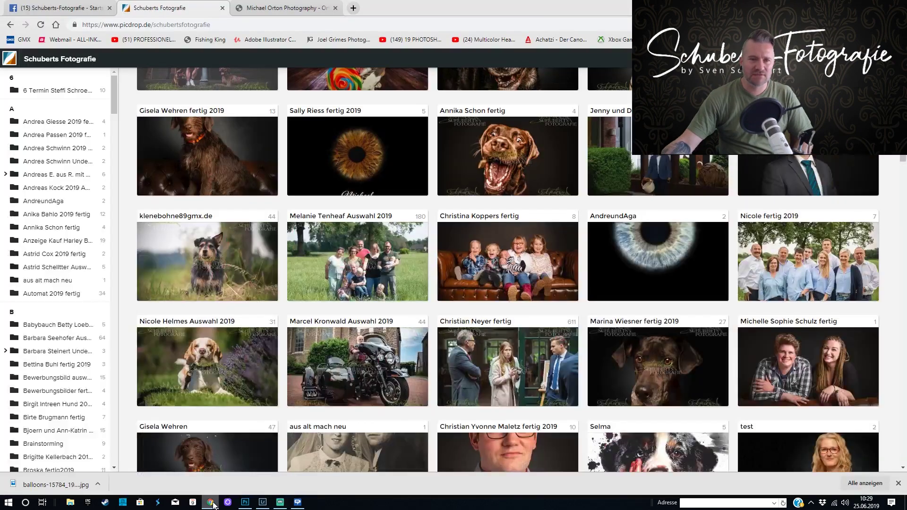
click(263, 10)
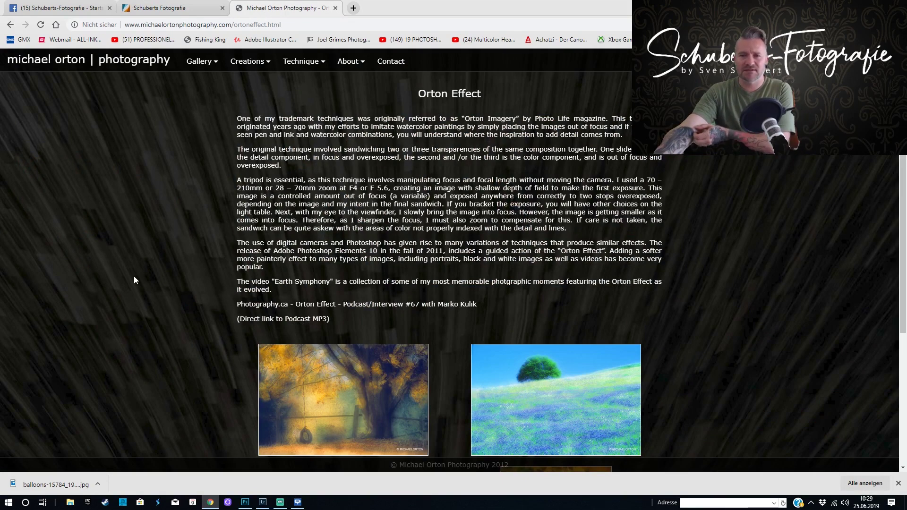
scroll(142, 274, down, 3)
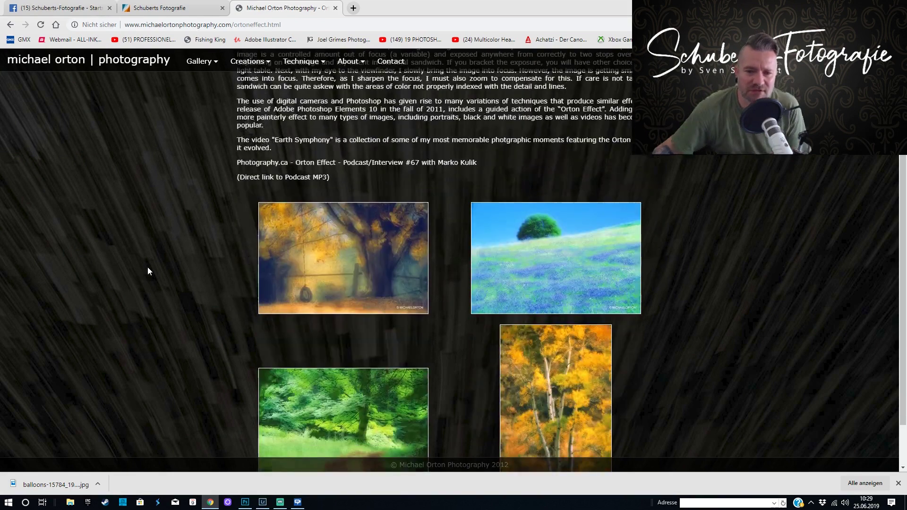
scroll(149, 270, down, 1)
scroll(150, 273, up, 1)
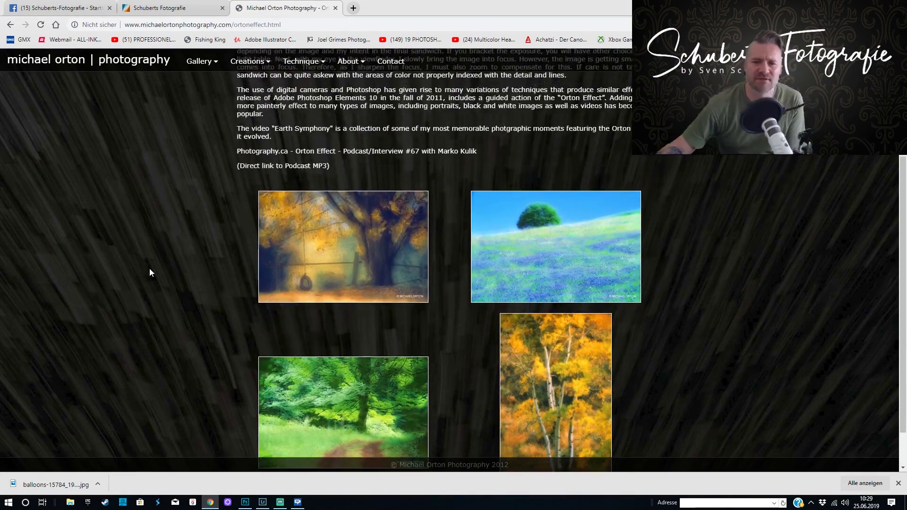
scroll(150, 273, up, 3)
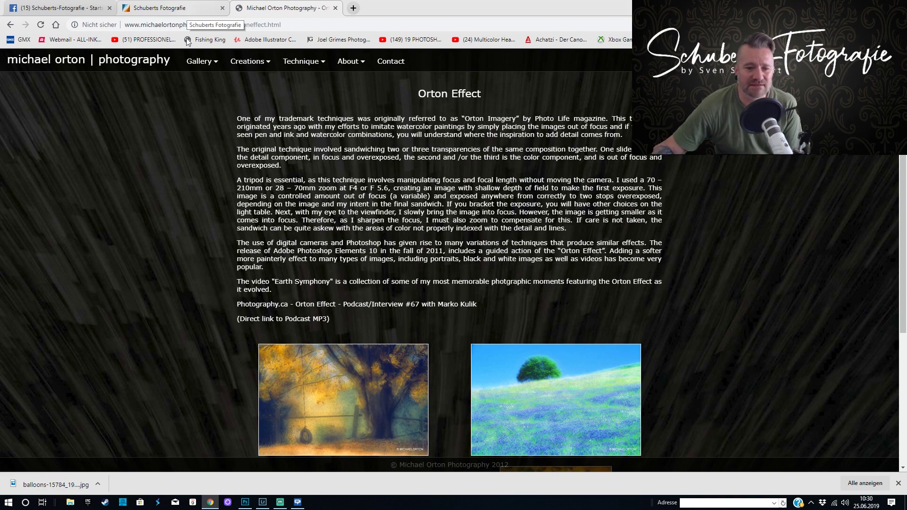
click(244, 502)
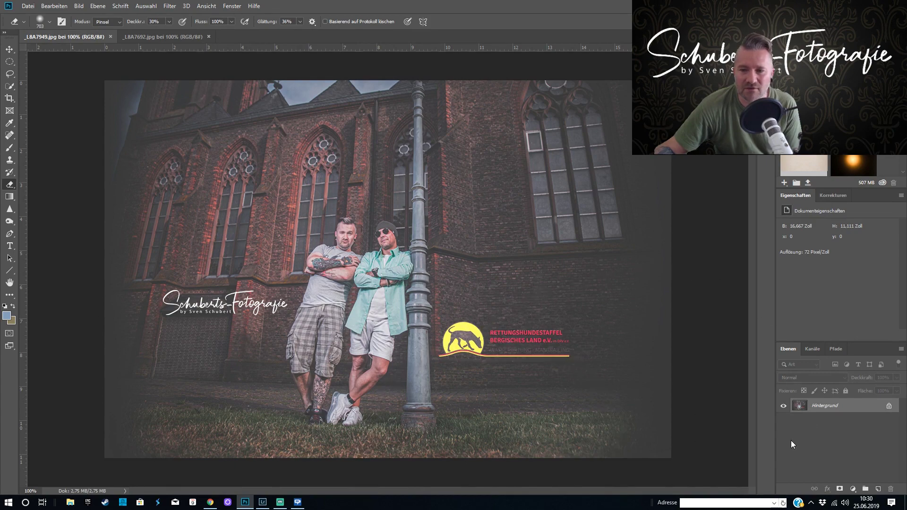
Duplicate the church portrait's Hintergrund layer and browse the Bild menu.
drag(801, 410, 880, 488)
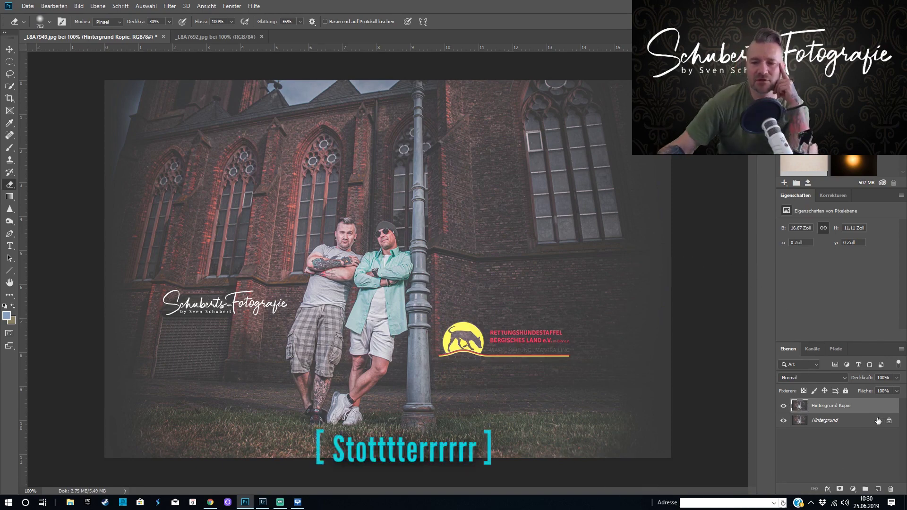
click(78, 6)
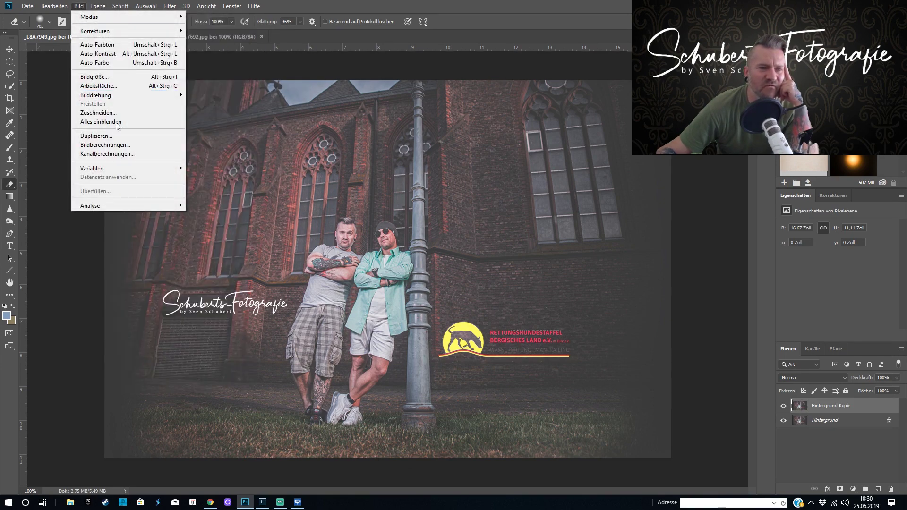
Apply Bildberechnungen with Negativ multiplizieren at 100% to the copy, then duplicate the brightened layer.
click(105, 145)
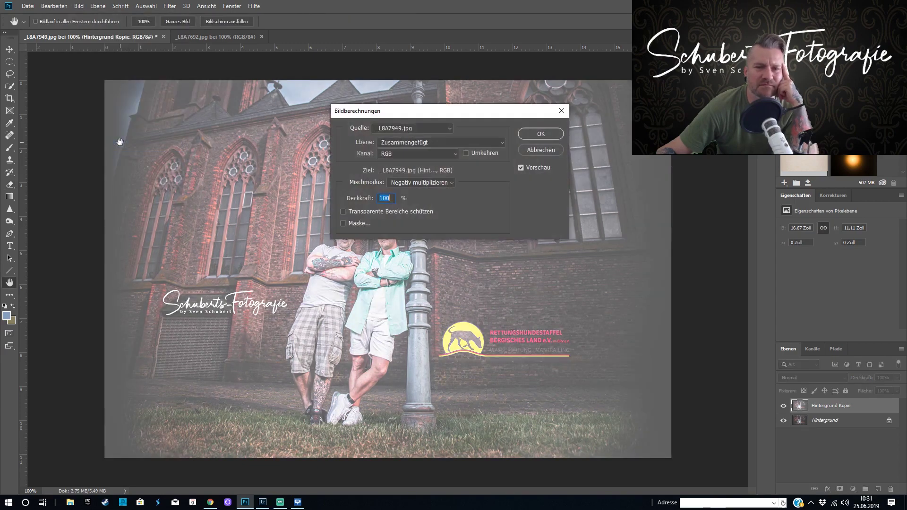
click(447, 183)
click(423, 243)
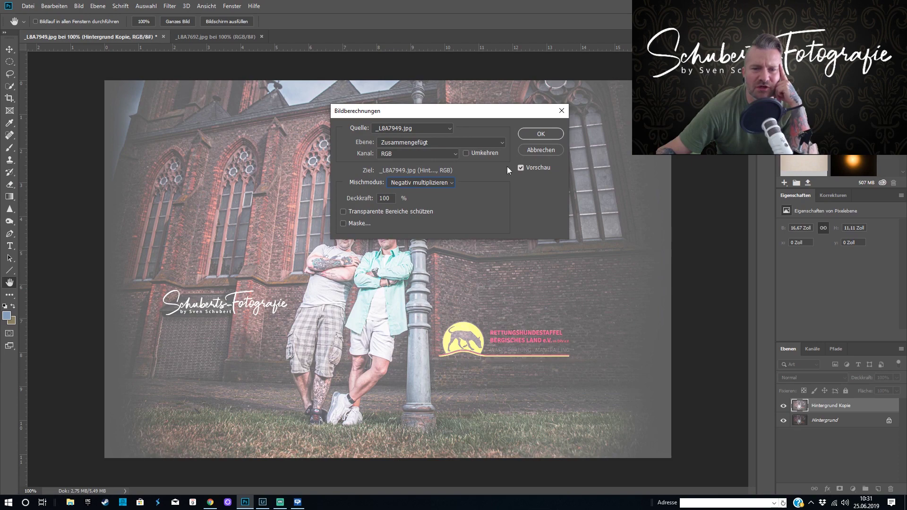
click(542, 134)
key(e)
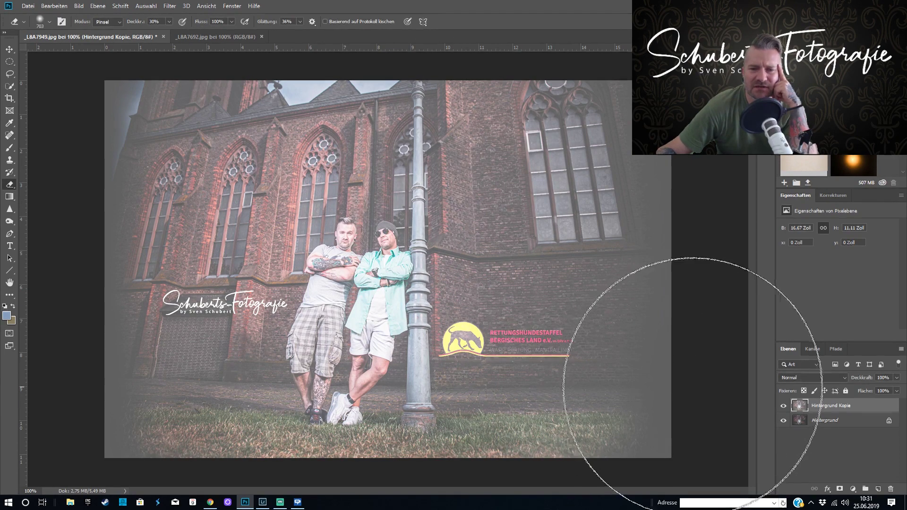
drag(832, 406, 880, 488)
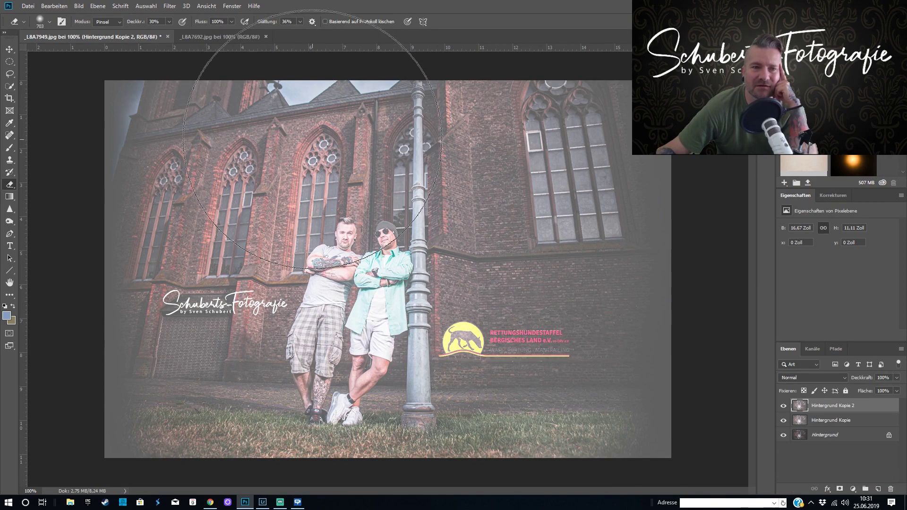
Apply a large-radius Gaußscher Weichzeichner to the top copy layer.
click(170, 6)
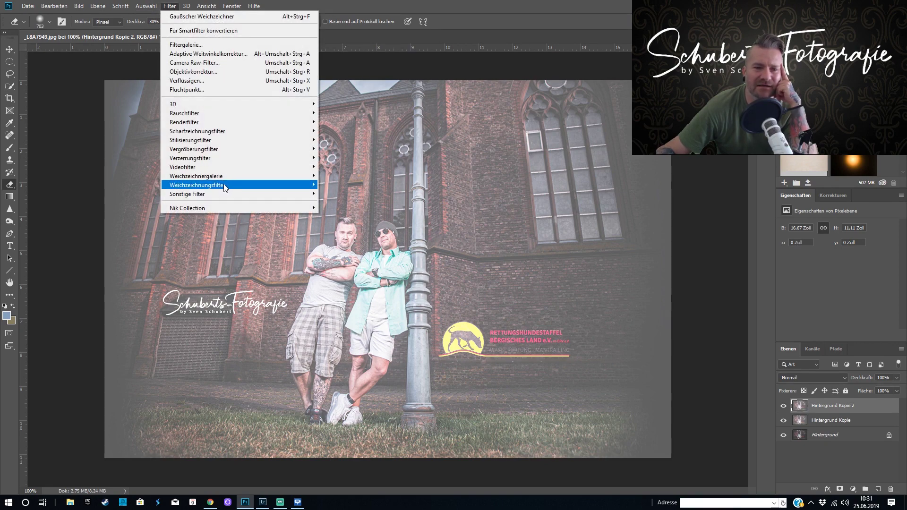
mouse_move(197, 185)
click(361, 221)
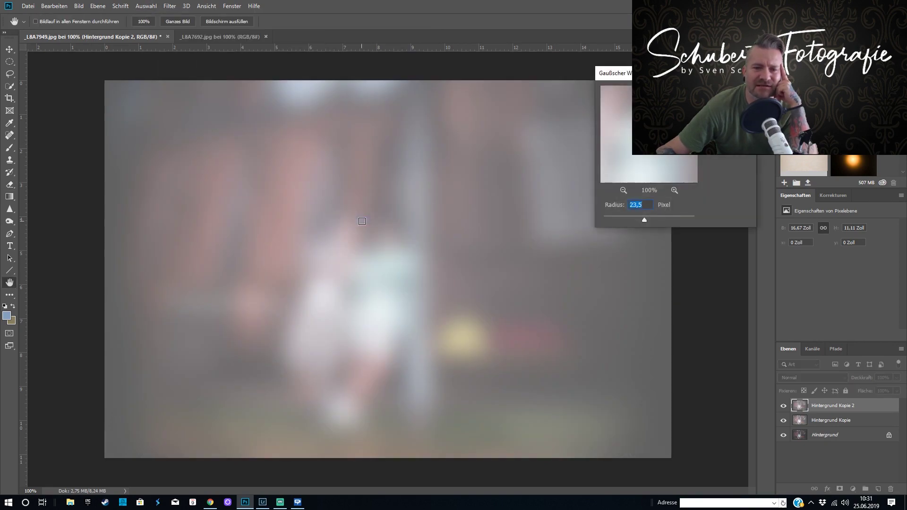
mouse_move(644, 220)
mouse_down()
mouse_move(636, 222)
mouse_move(652, 222)
mouse_up()
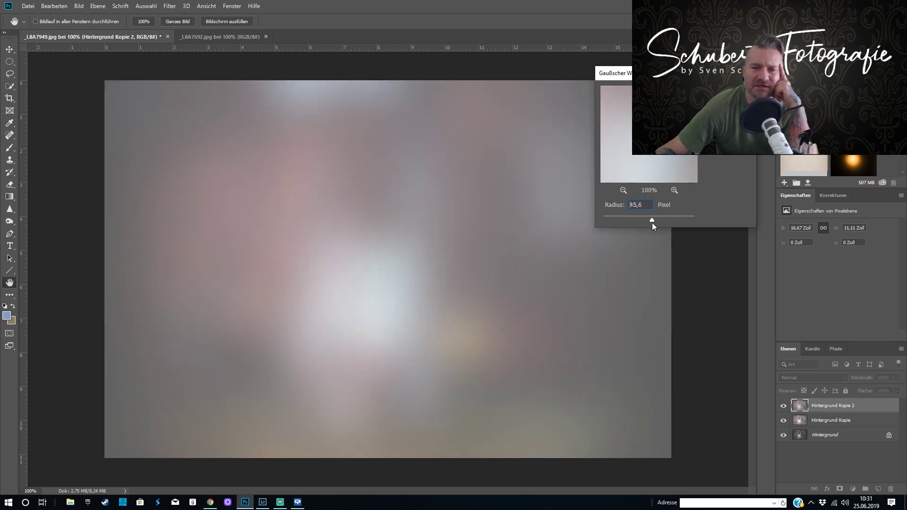
click(730, 88)
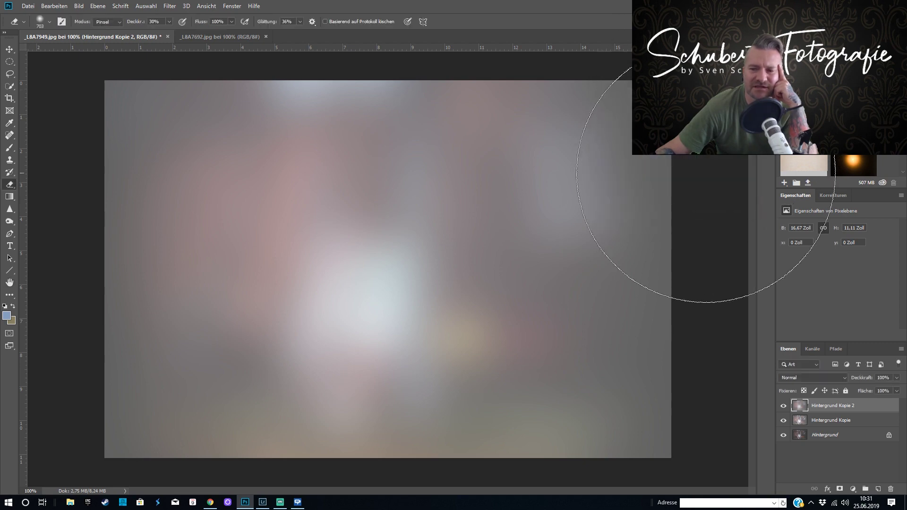
Set the blurred layer's blend mode to Multiplizieren and select both copy layers.
click(815, 378)
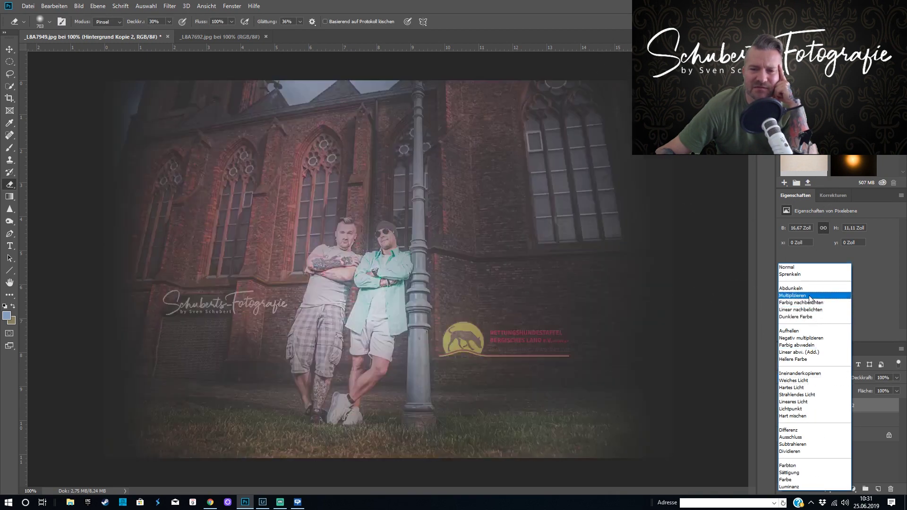
click(810, 296)
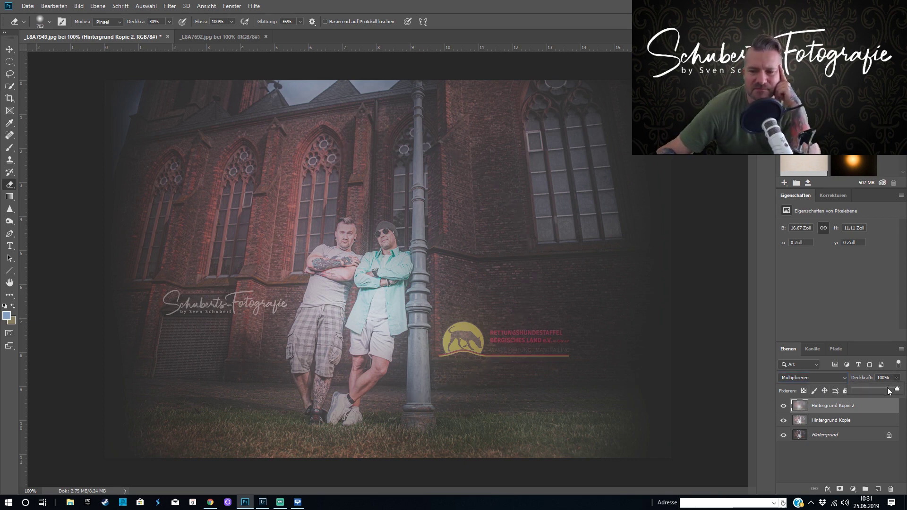
right_click(839, 420)
click(851, 422)
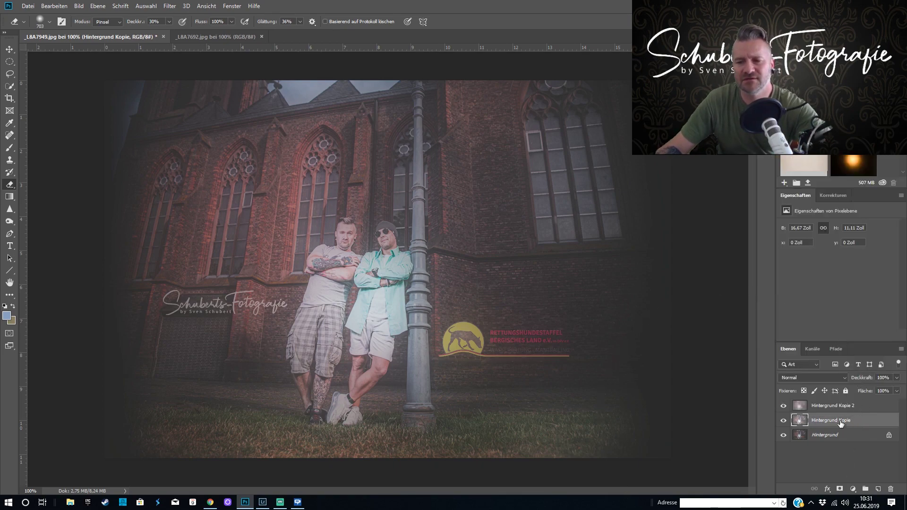
Merge the two copies with Auf eine Ebene reduzieren and toggle the glow layer to compare.
right_click(843, 408)
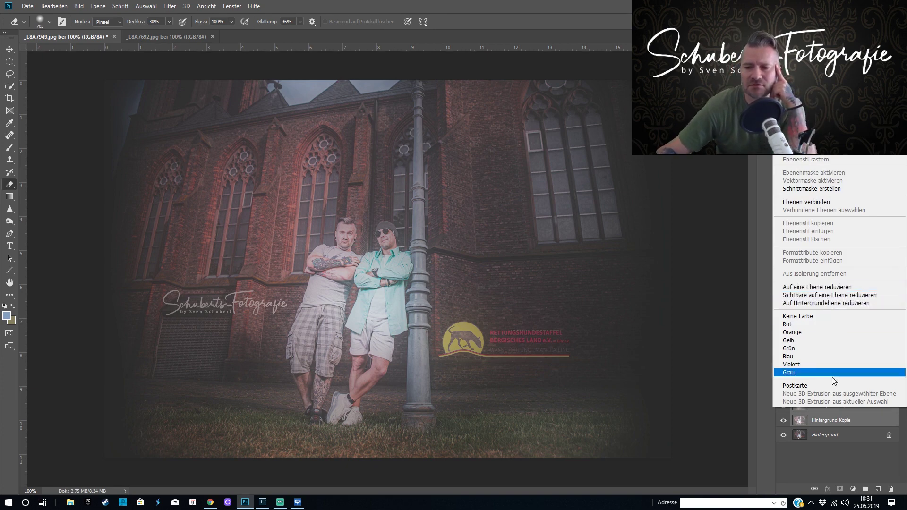
click(829, 289)
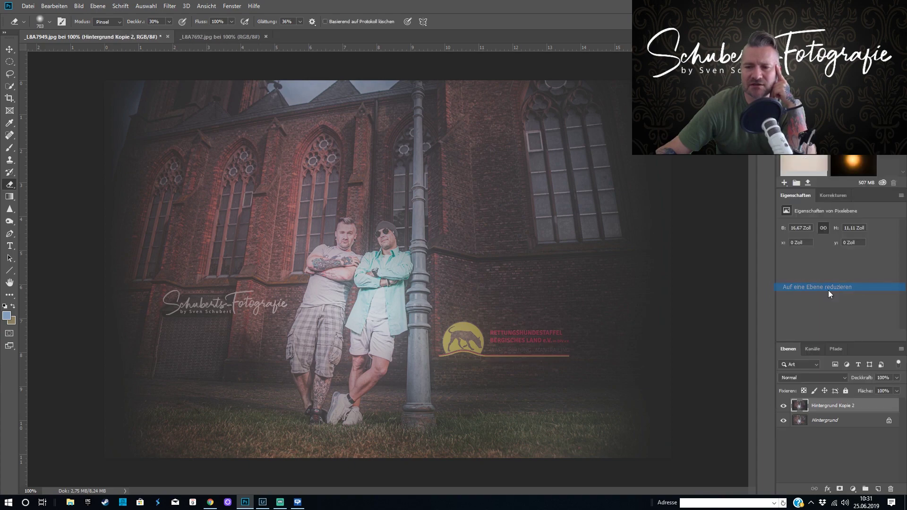
click(784, 406)
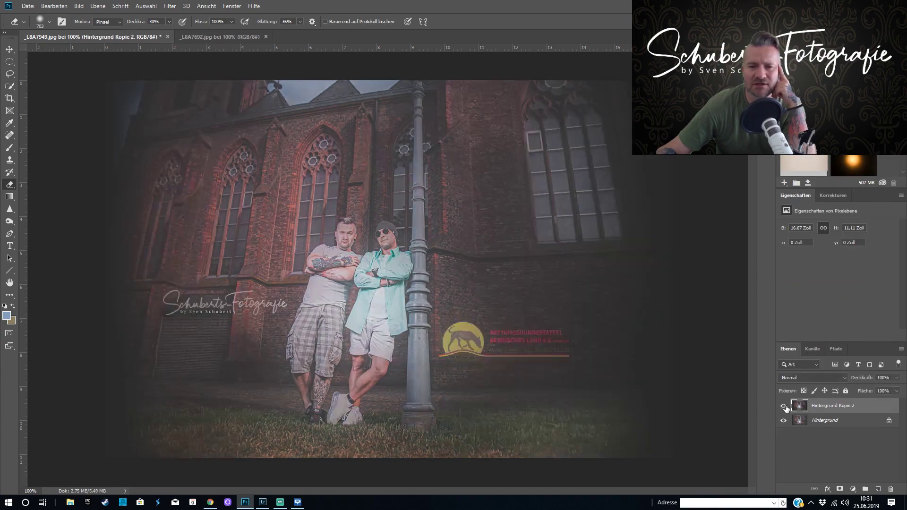
click(784, 405)
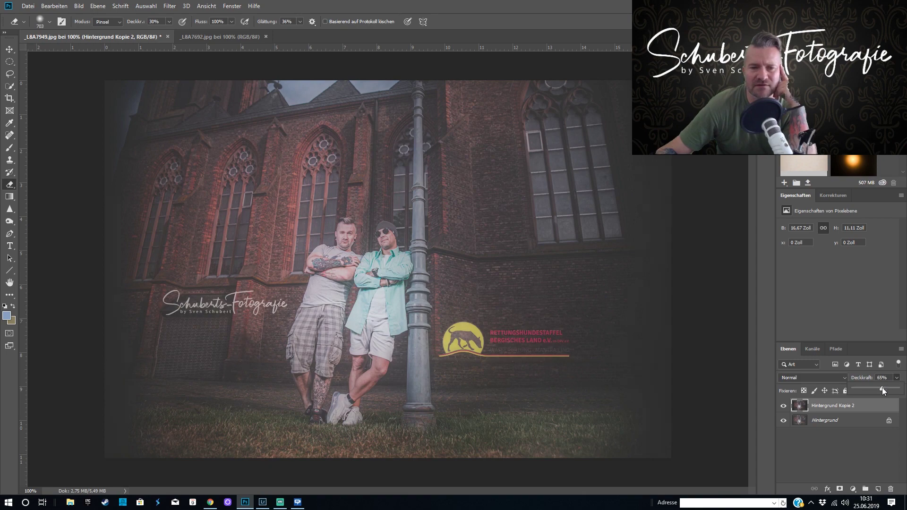
Lower the glow layer to 67% opacity and erase it over the two men at 30%.
drag(883, 387, 881, 387)
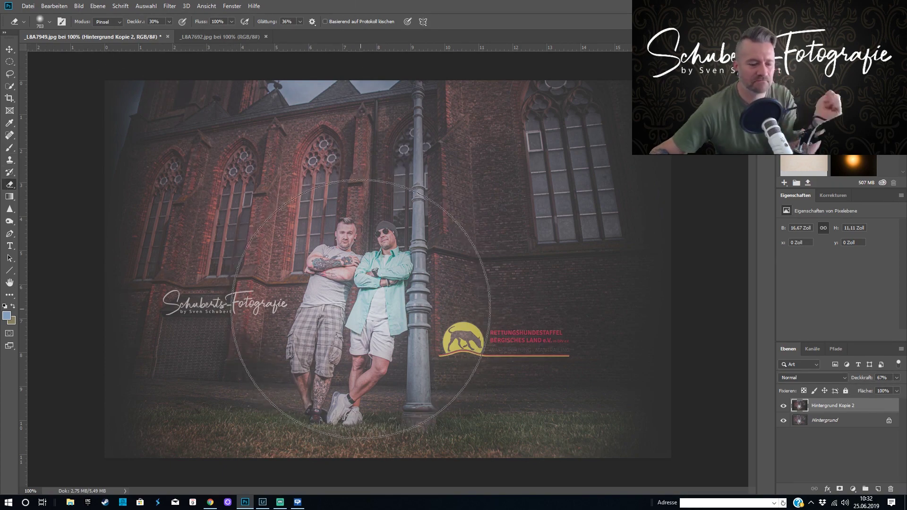
key(bracketleft)
key(bracketleft)
key(bracketleft)
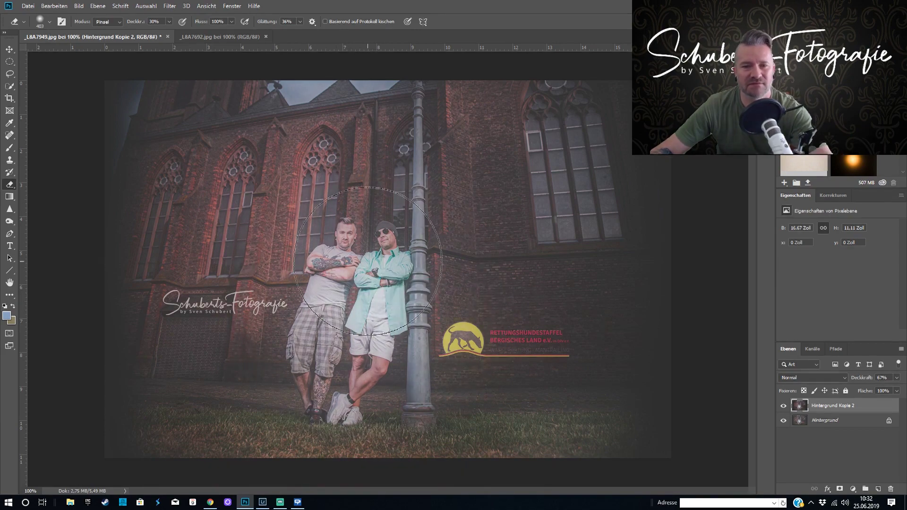
drag(368, 261, 349, 359)
key(bracketright)
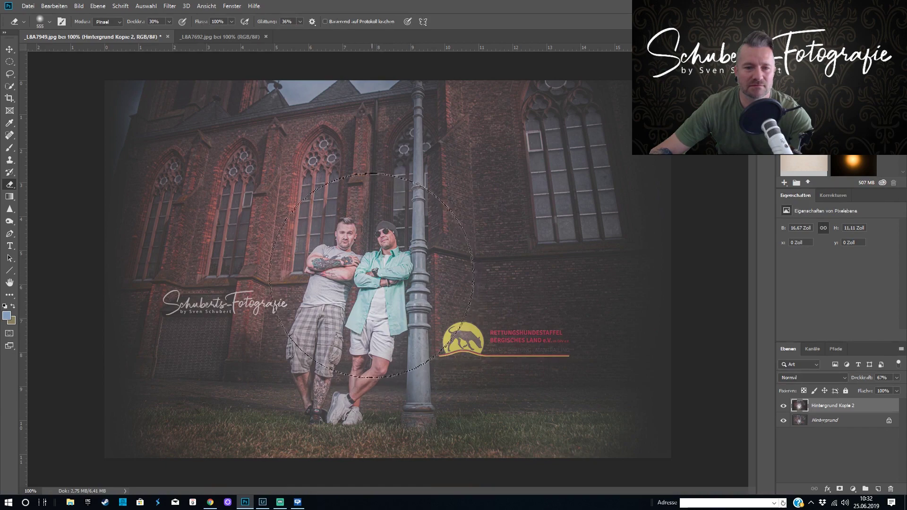
click(783, 406)
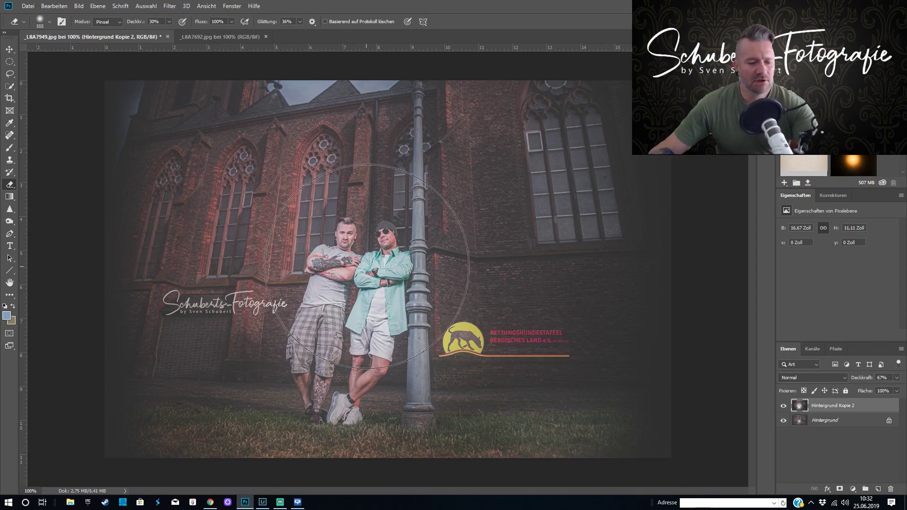
Shrink the eraser brush size and toggle the glow layer for a before/after comparison.
right_click(388, 259)
key(Escape)
right_click(374, 253)
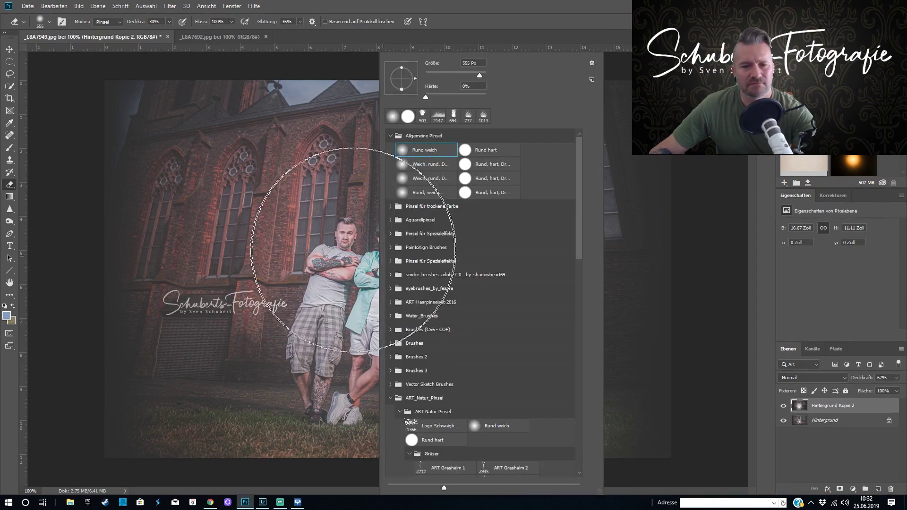
drag(340, 250, 229, 252)
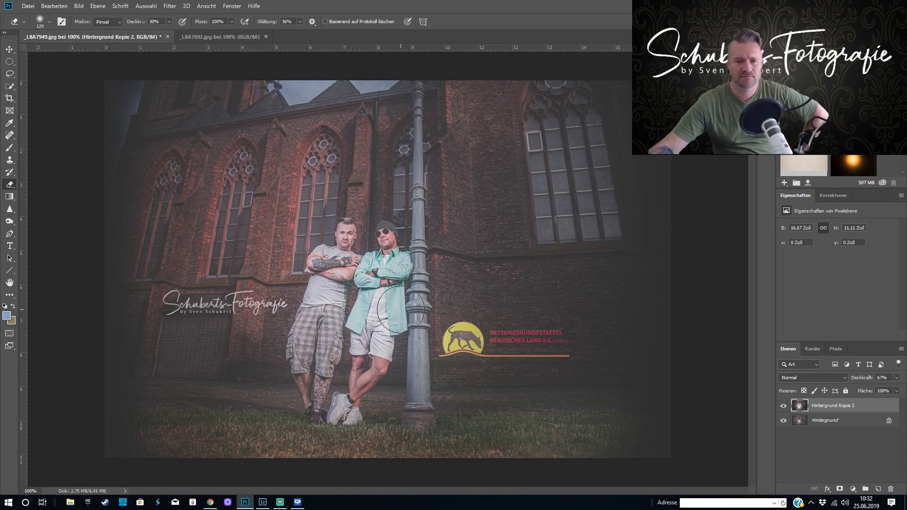
click(787, 405)
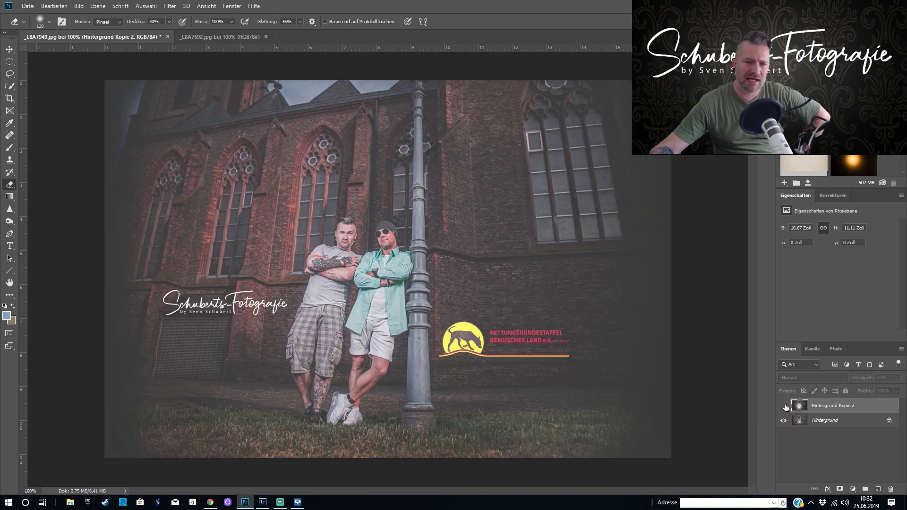
click(786, 406)
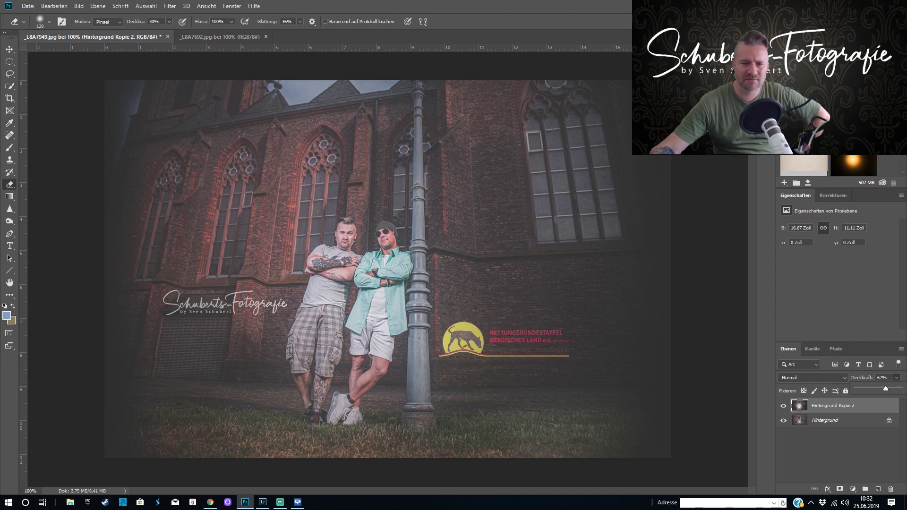
click(783, 406)
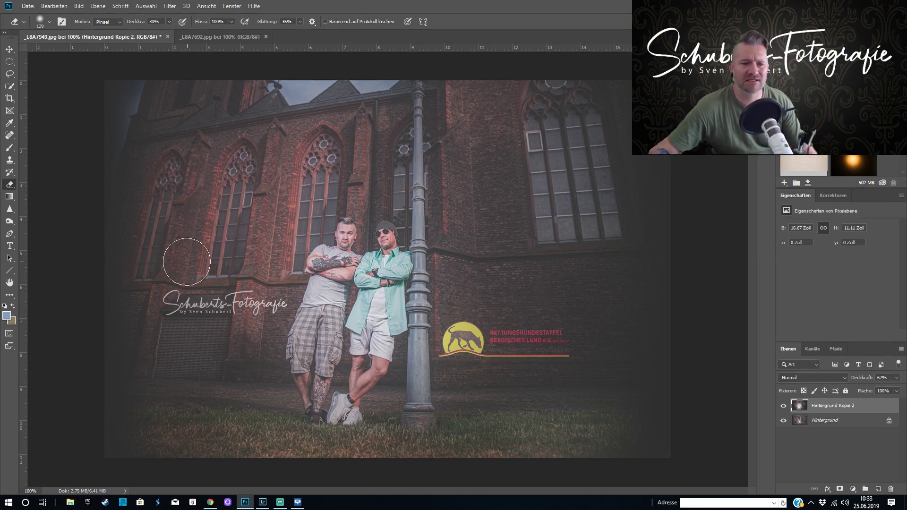
Toggle 'Hintergrund Kopie 2' off and on to compare, then close the _L8A7949 tab.
click(784, 406)
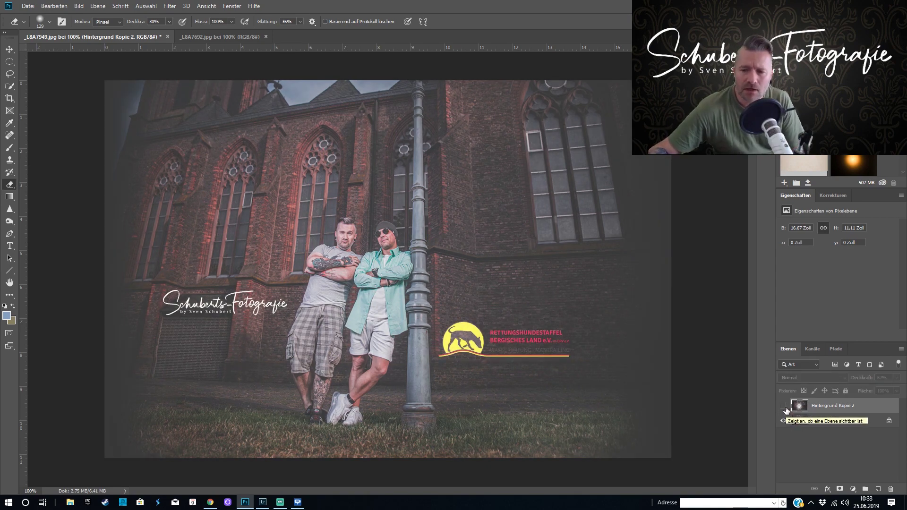
click(784, 405)
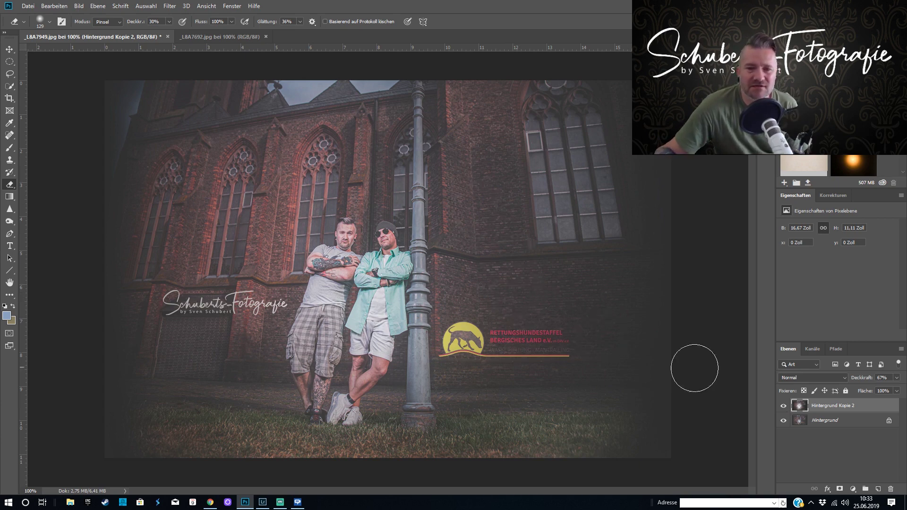
click(784, 407)
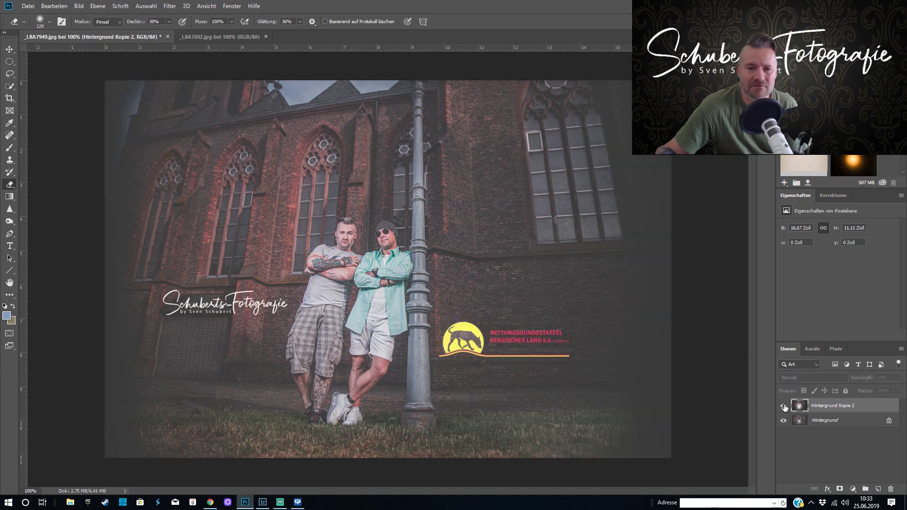
click(784, 406)
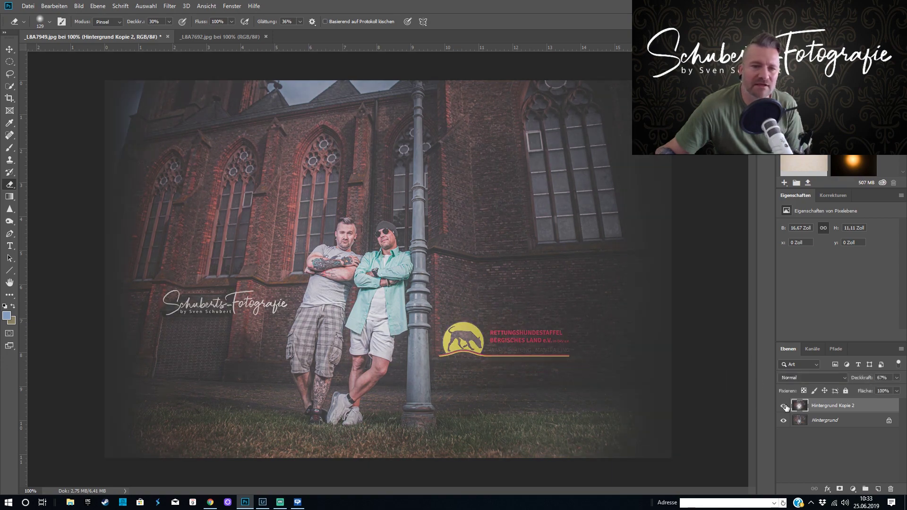
click(168, 37)
Close the church portrait without saving and duplicate the bride photo's Hintergrund layer.
click(464, 195)
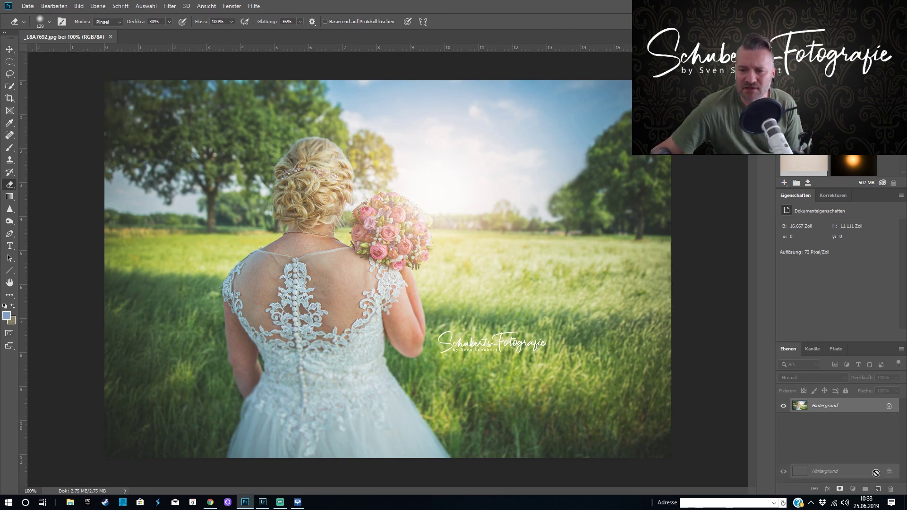
drag(806, 411, 878, 489)
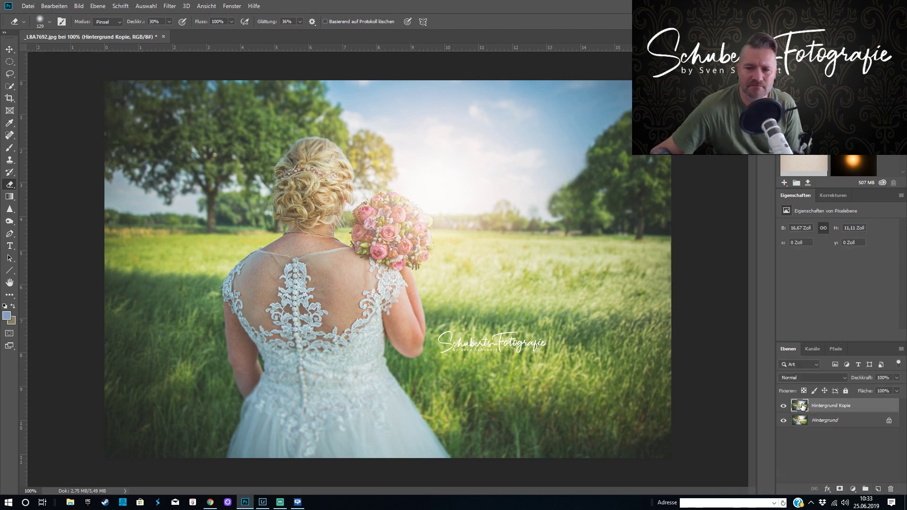
Apply Bildberechnungen with Negativ multiplizieren to the bride copy layer and toggle it to compare.
click(80, 6)
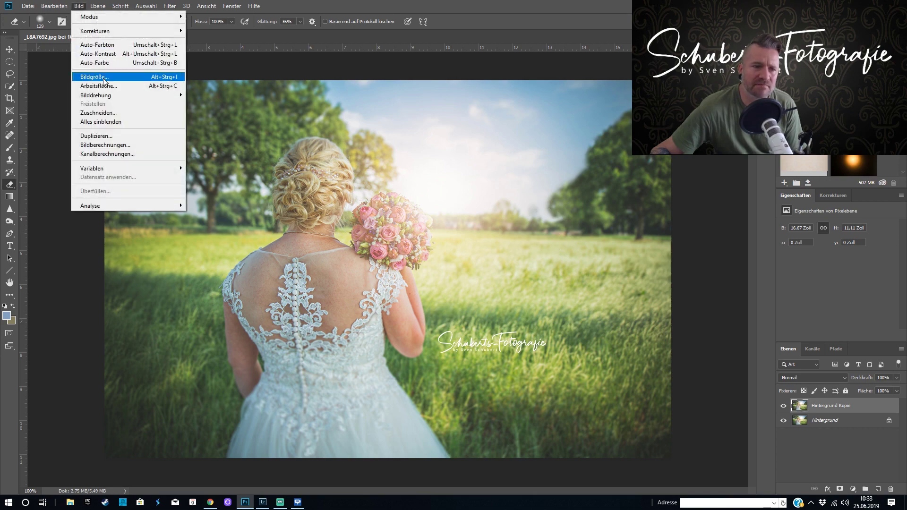
click(110, 144)
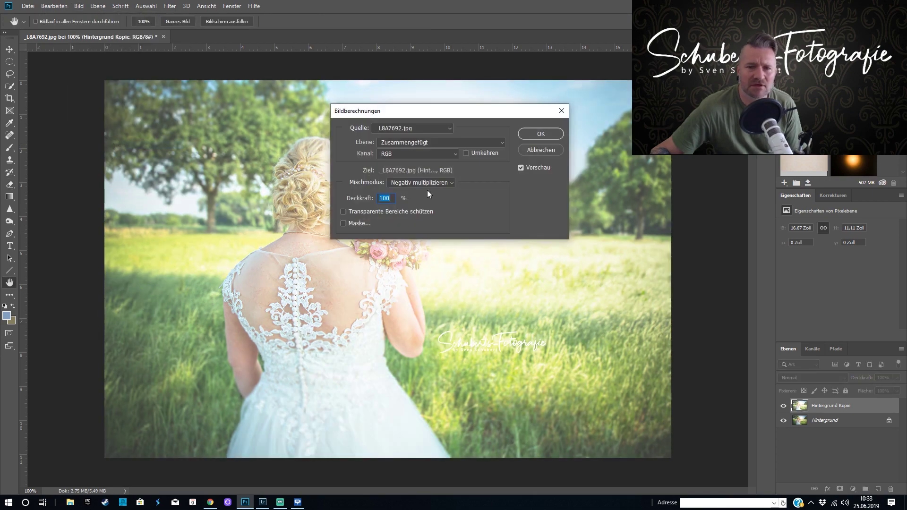
click(425, 183)
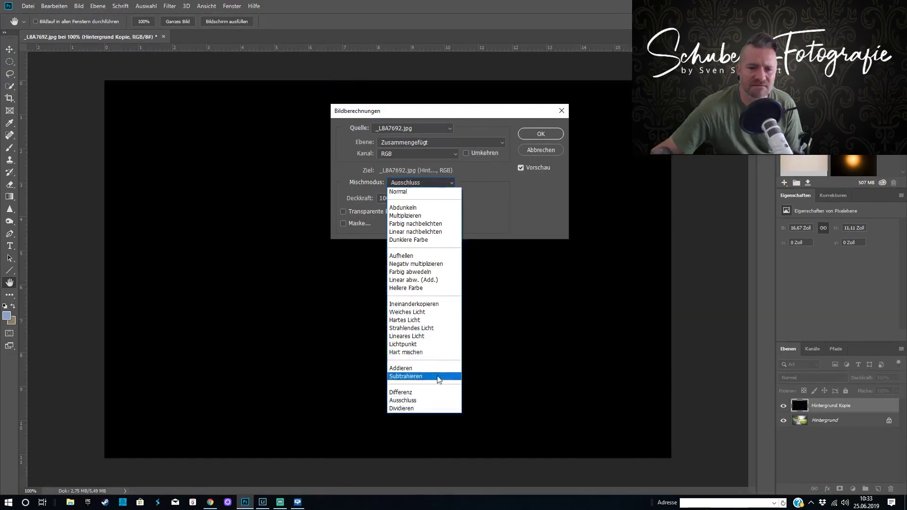
click(426, 265)
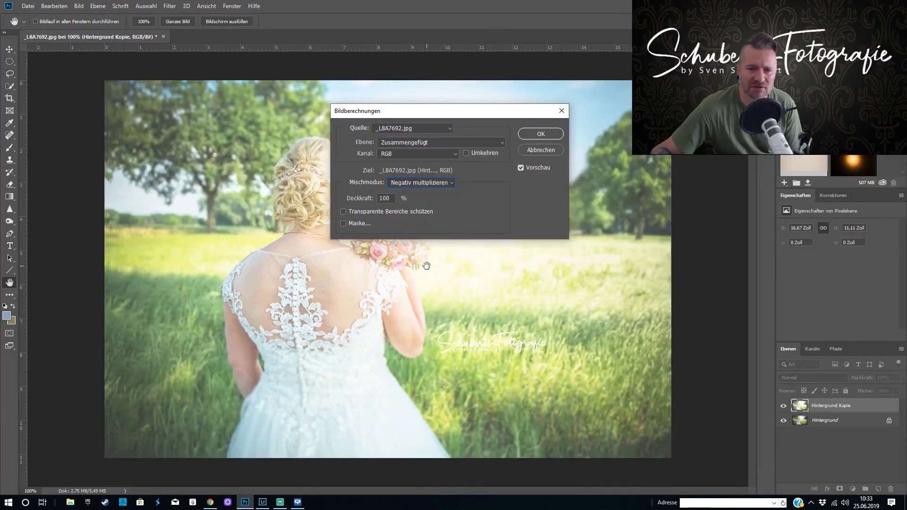
click(543, 134)
key(e)
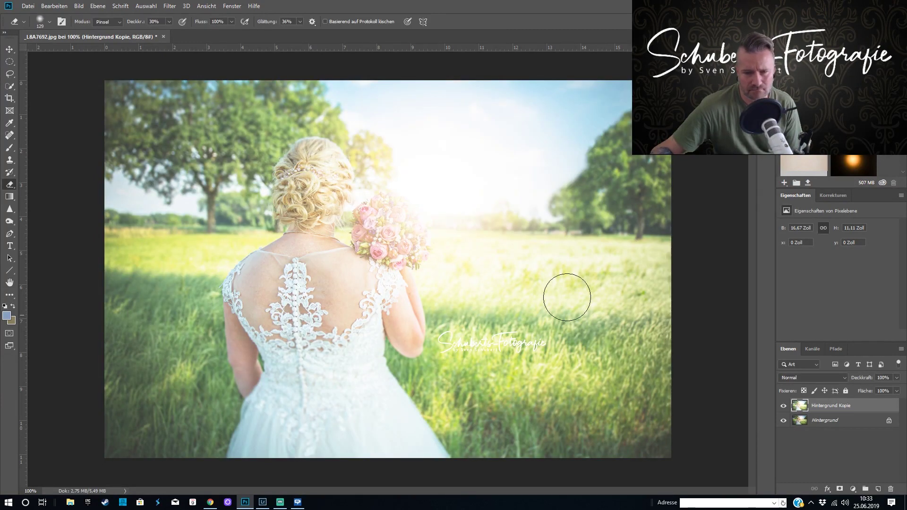
click(783, 406)
click(782, 406)
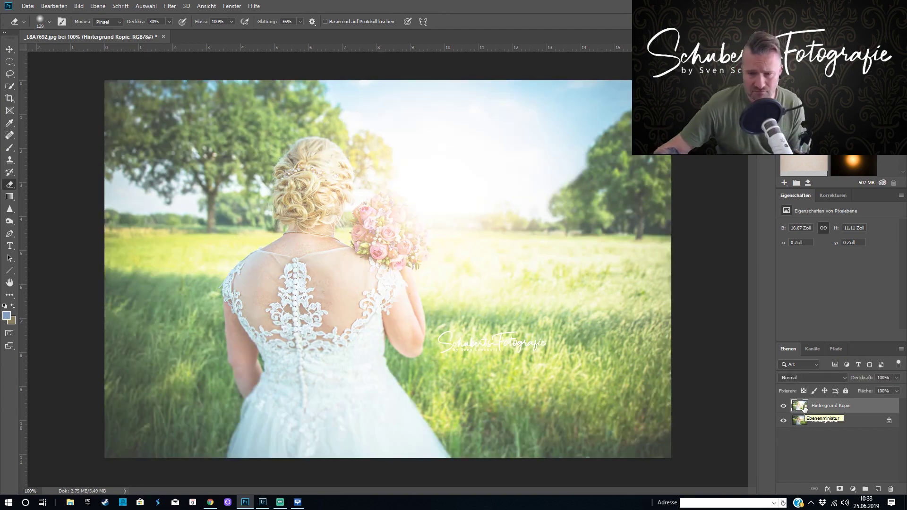
Duplicate 'Hintergrund Kopie', set the new copy to Multiplizieren, and toggle it to compare.
drag(804, 408, 880, 489)
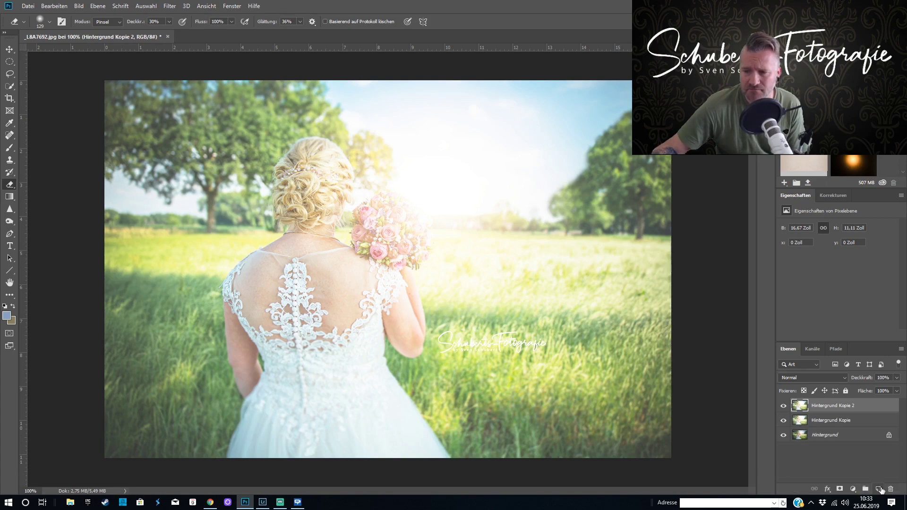
click(798, 376)
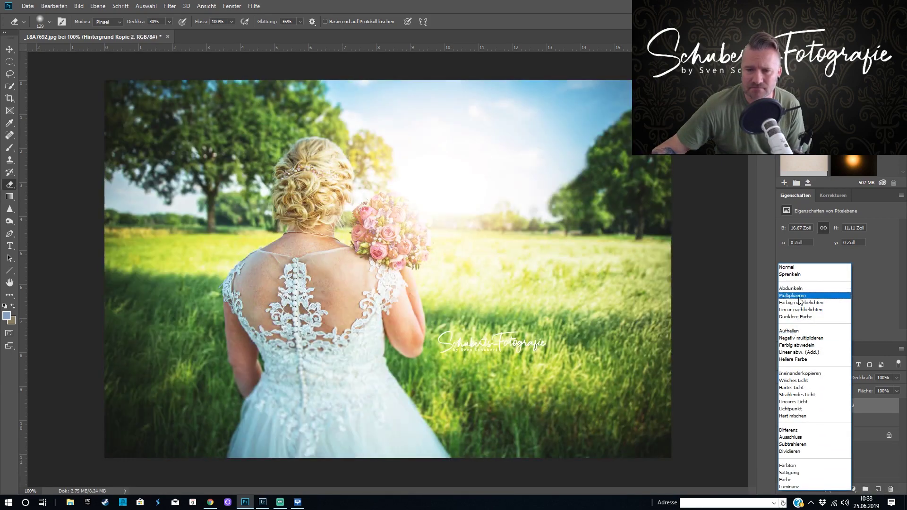
click(800, 295)
click(783, 407)
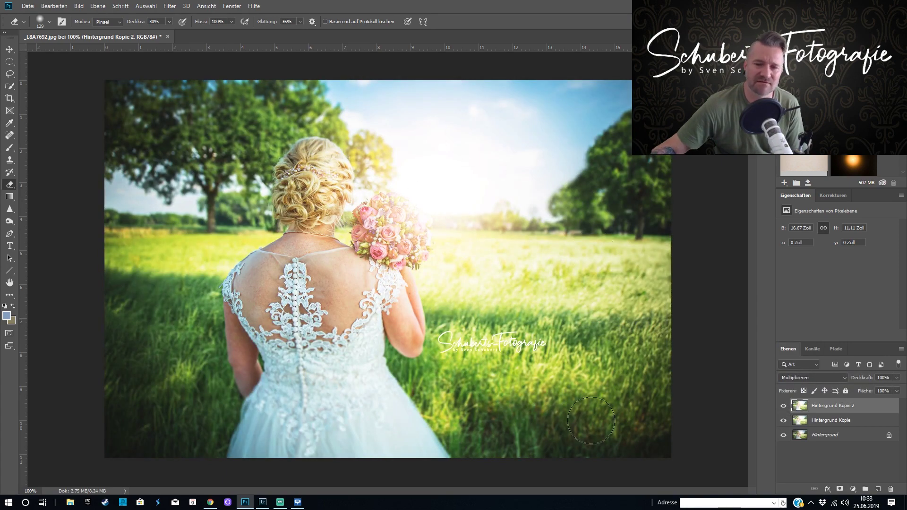
click(783, 406)
click(784, 406)
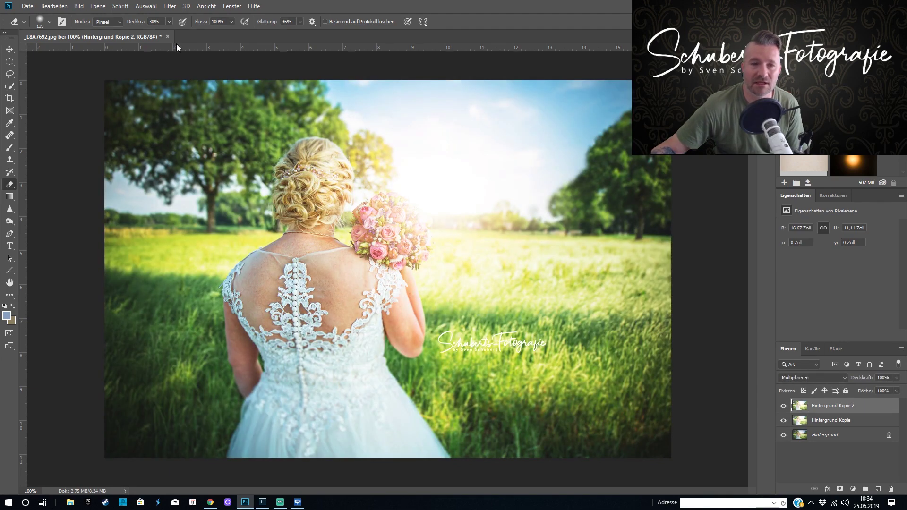
click(171, 7)
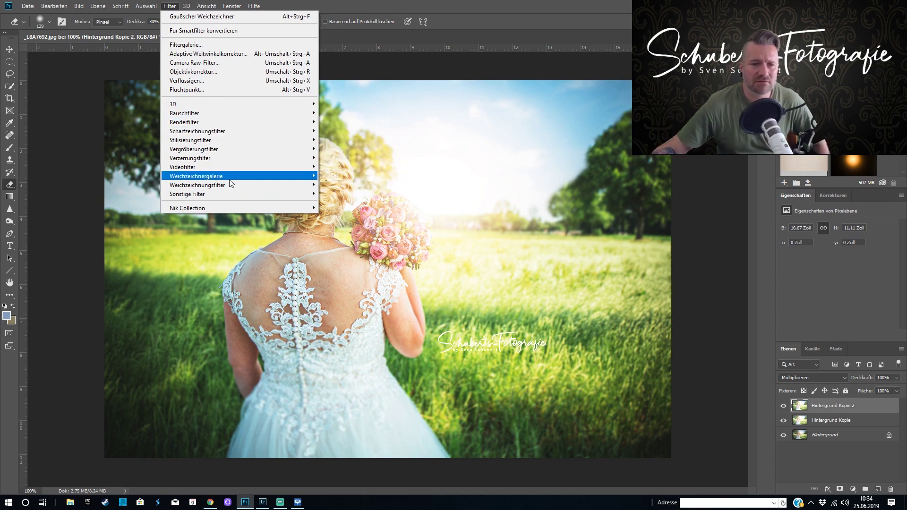
Apply a Gaussian blur of about 26 px to the Multiplizieren layer.
mouse_move(197, 185)
click(352, 220)
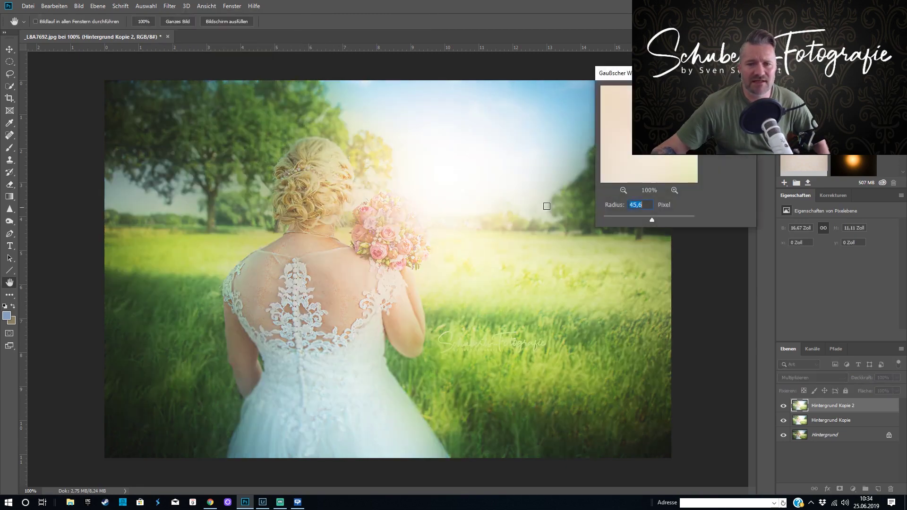
drag(648, 221, 645, 218)
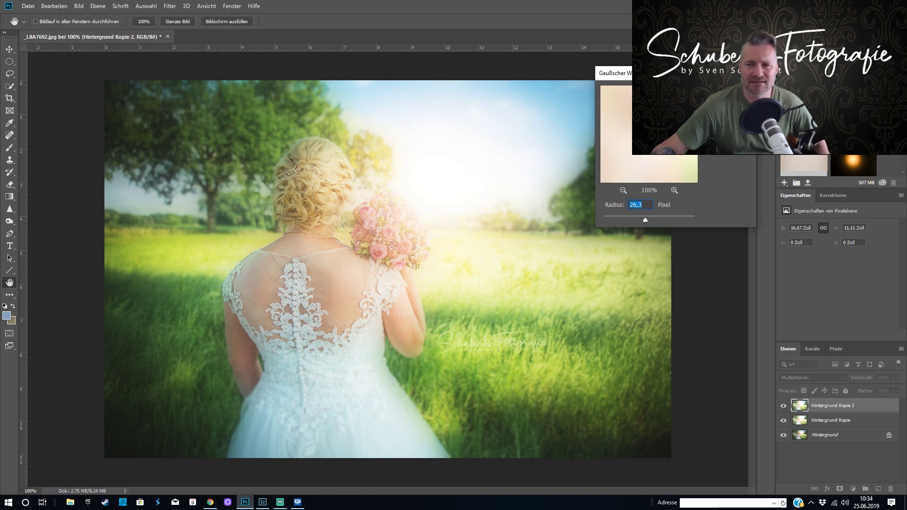
key(Return)
key(e)
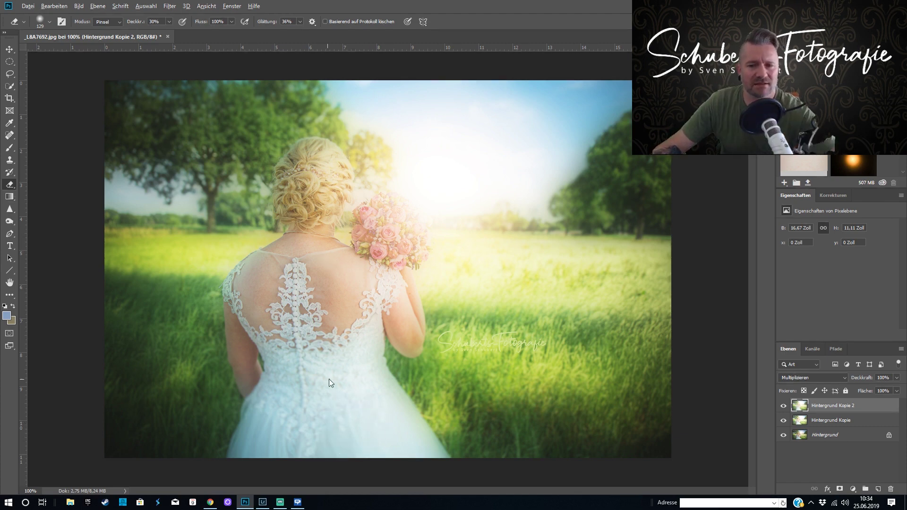
With a larger eraser, remove the glow from the bride's hair and back, then compare without it.
drag(329, 378, 405, 379)
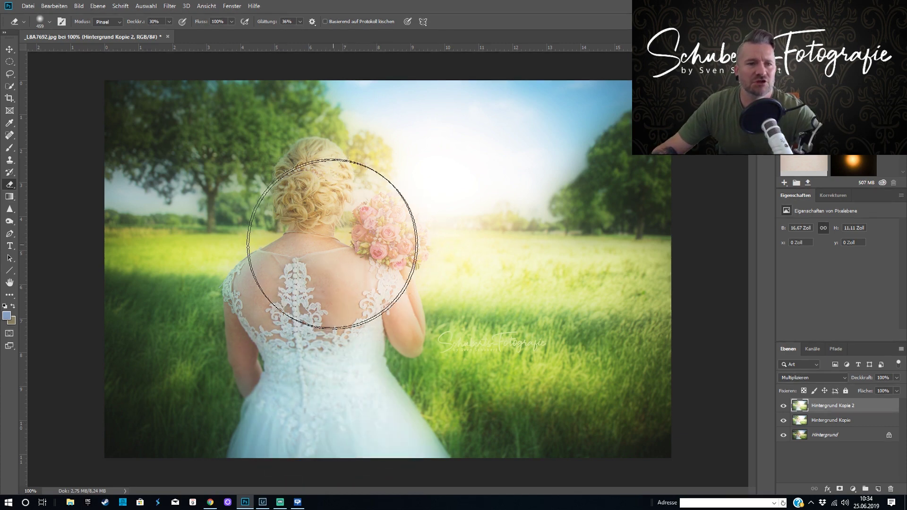
mouse_move(323, 215)
mouse_down()
mouse_move(283, 233)
mouse_move(304, 294)
mouse_move(376, 339)
mouse_move(406, 304)
mouse_move(361, 365)
mouse_move(316, 352)
mouse_move(316, 240)
mouse_move(415, 253)
mouse_move(348, 239)
mouse_move(243, 254)
mouse_up()
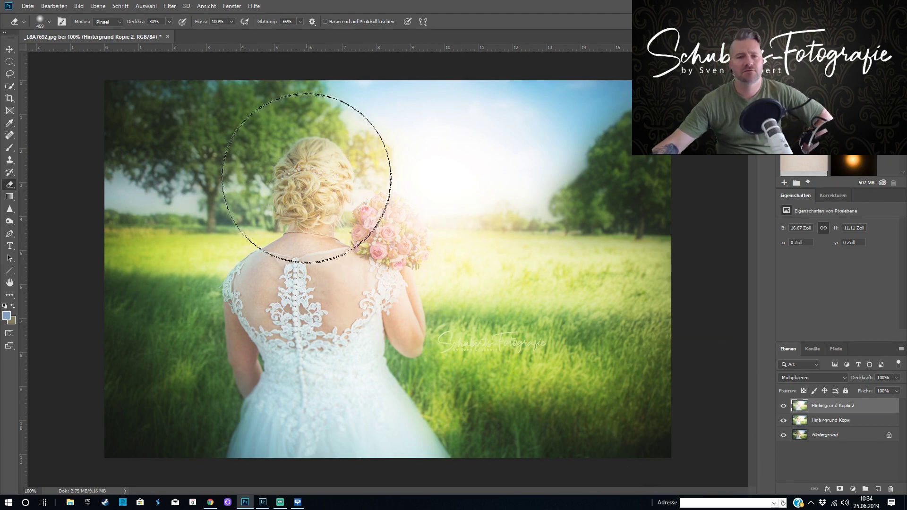
click(784, 406)
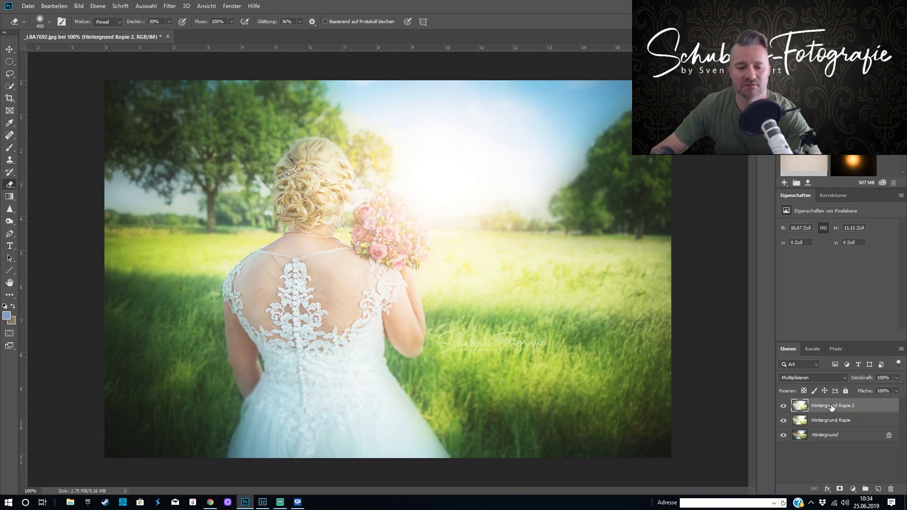
key(ctrl+comma)
key(ctrl+comma)
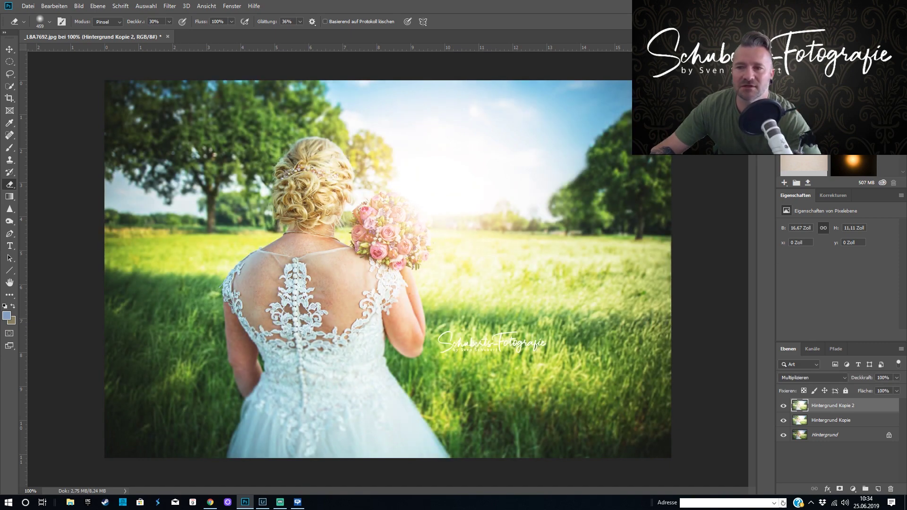
Delete the Radiergummi history steps after Gaußscher Weichzeichner and select both glow copy layers.
key(alt+F9)
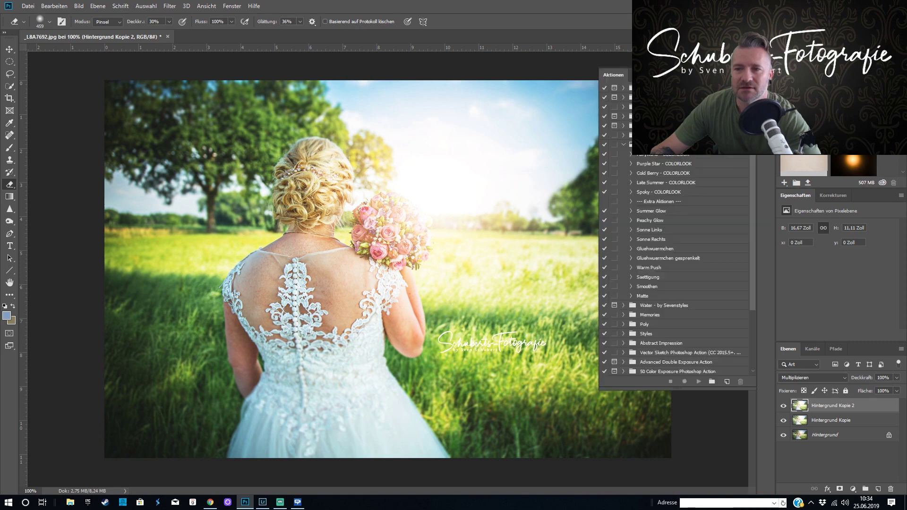
key(alt+F9)
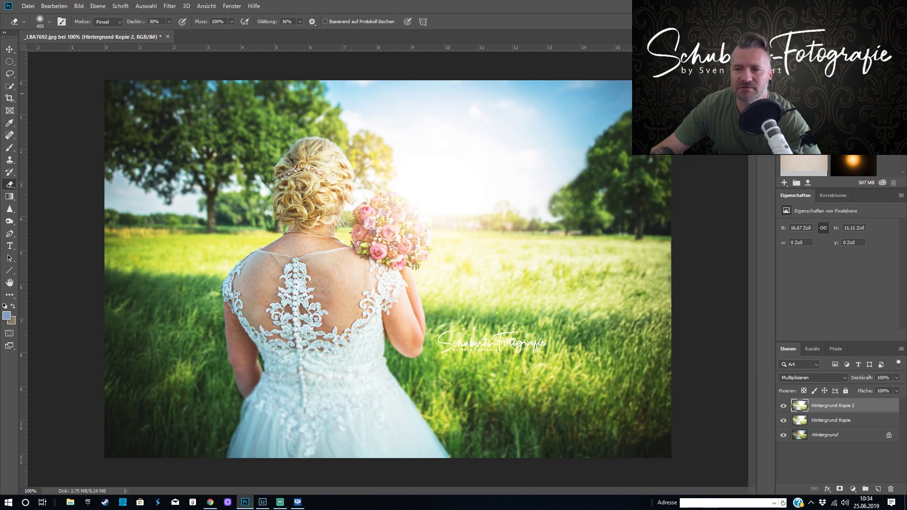
click(765, 92)
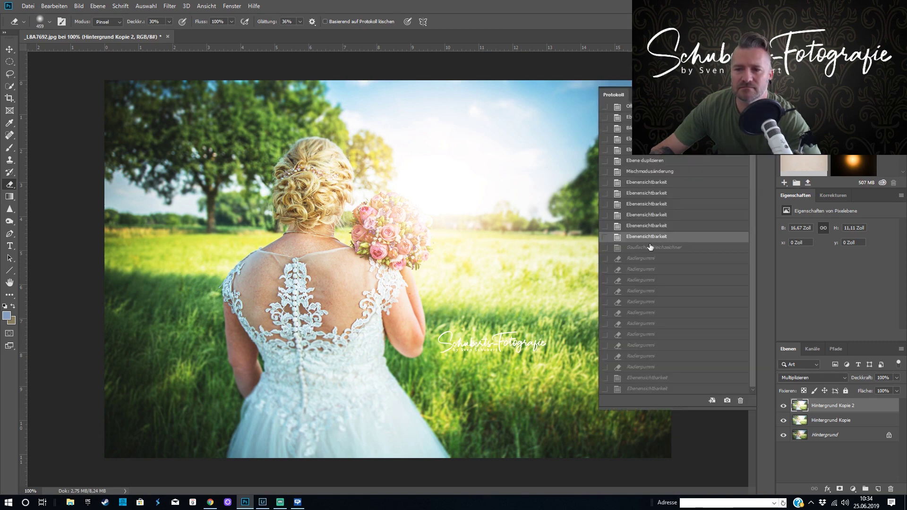
click(651, 247)
click(741, 400)
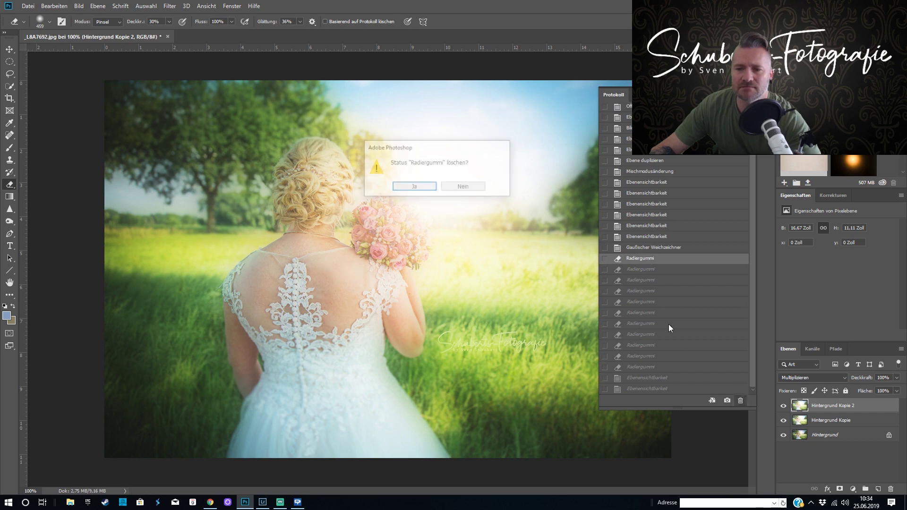
click(415, 184)
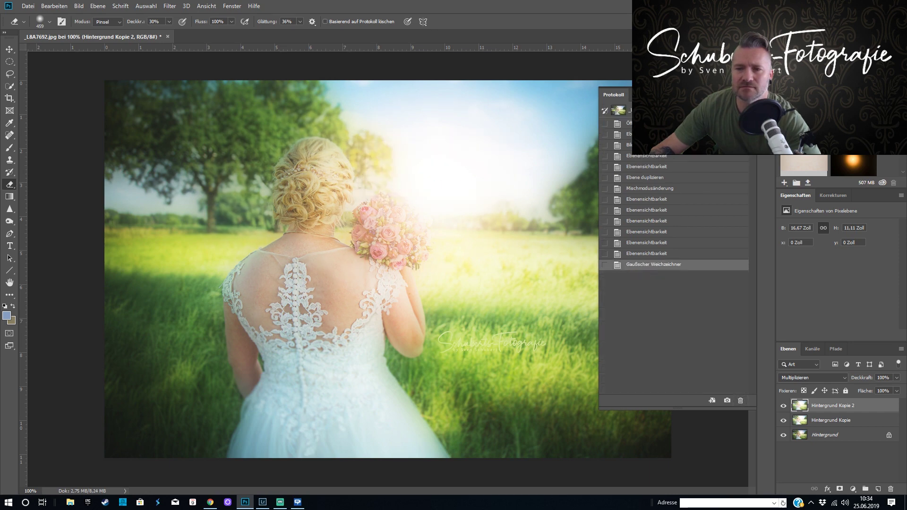
click(810, 412)
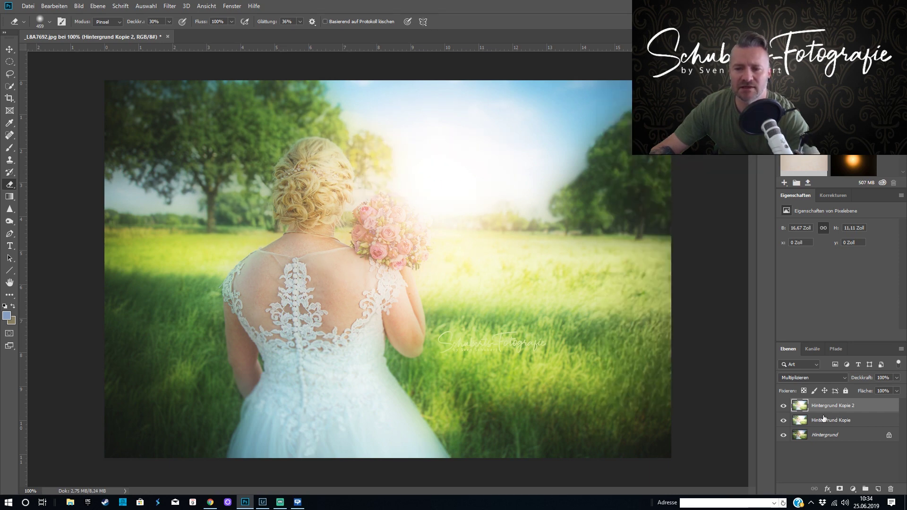
ctrl+click(867, 421)
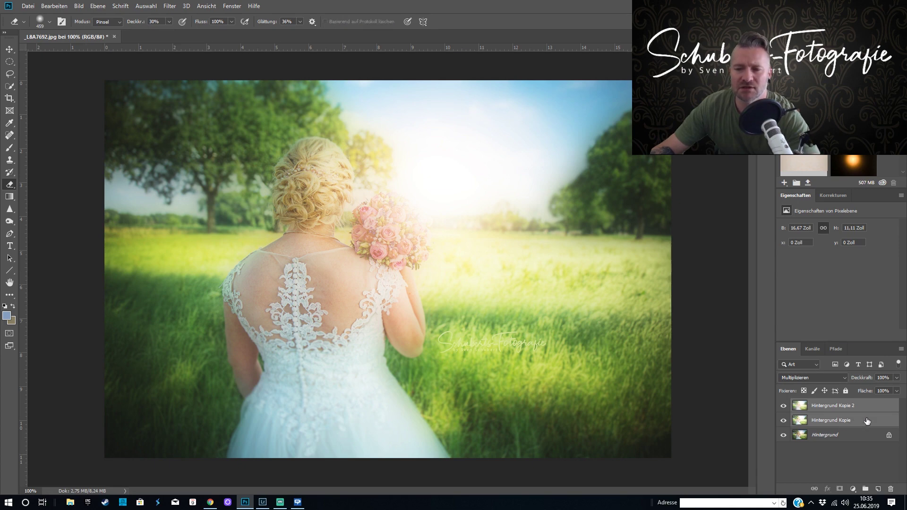
Merge the two glow copies into one layer and set its opacity to 74%.
right_click(824, 417)
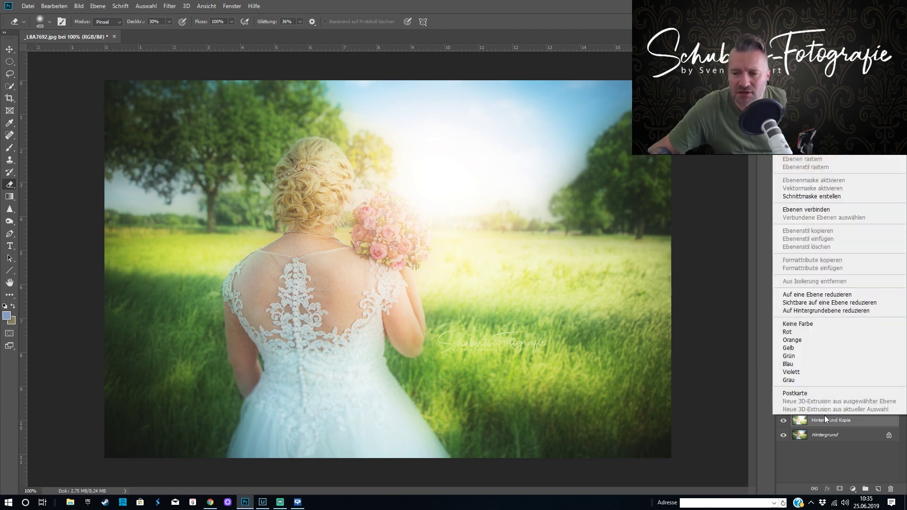
click(814, 296)
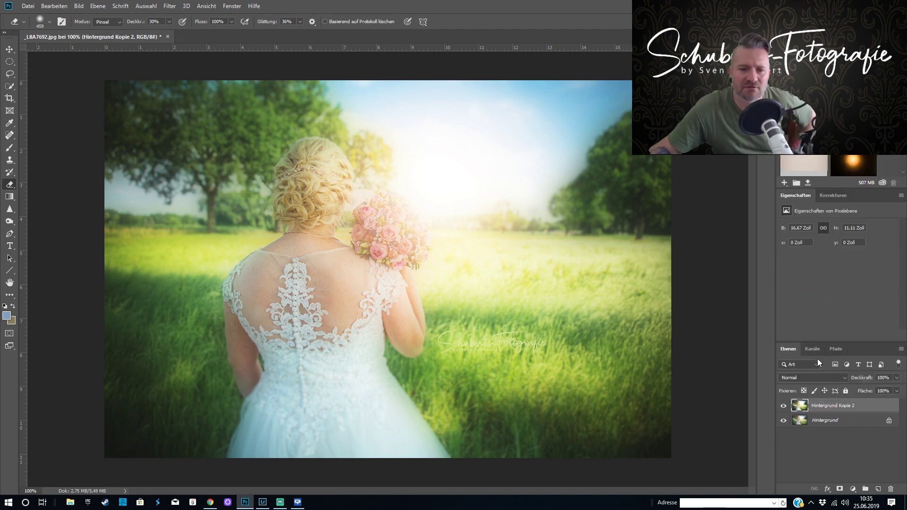
drag(511, 324, 571, 363)
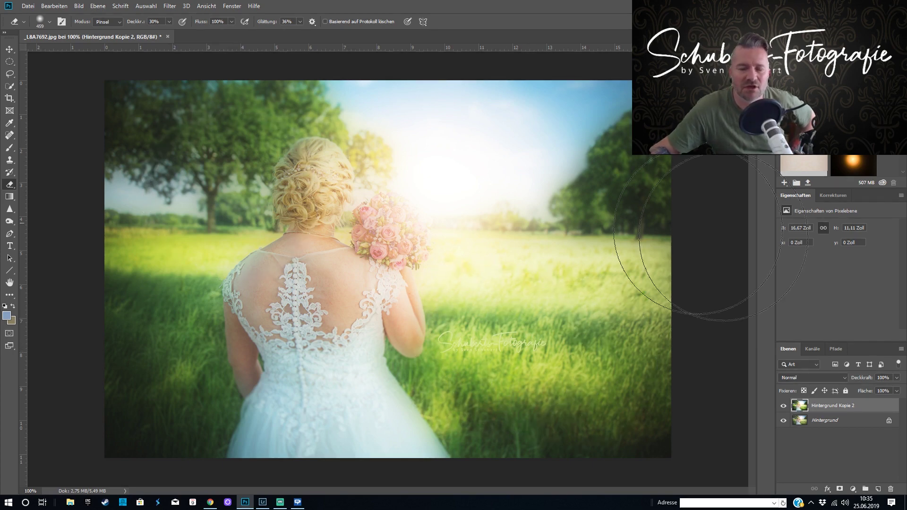
click(896, 378)
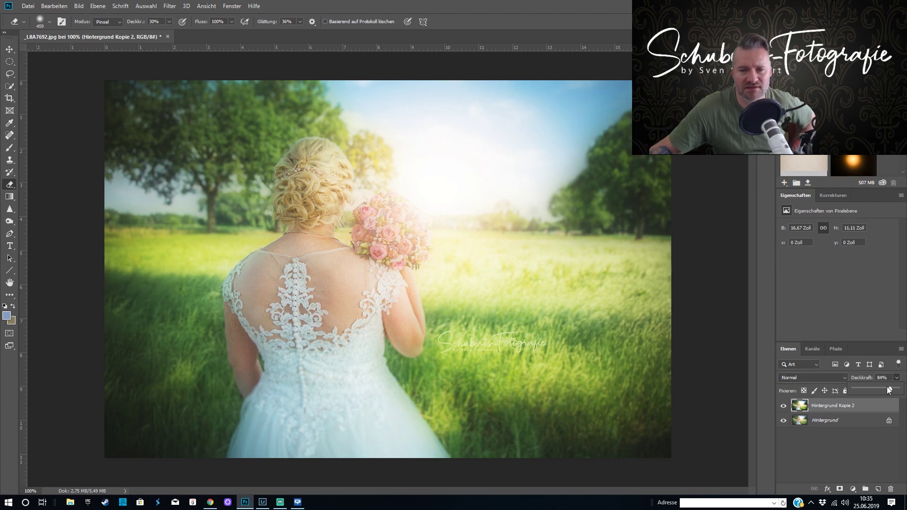
drag(889, 390, 886, 388)
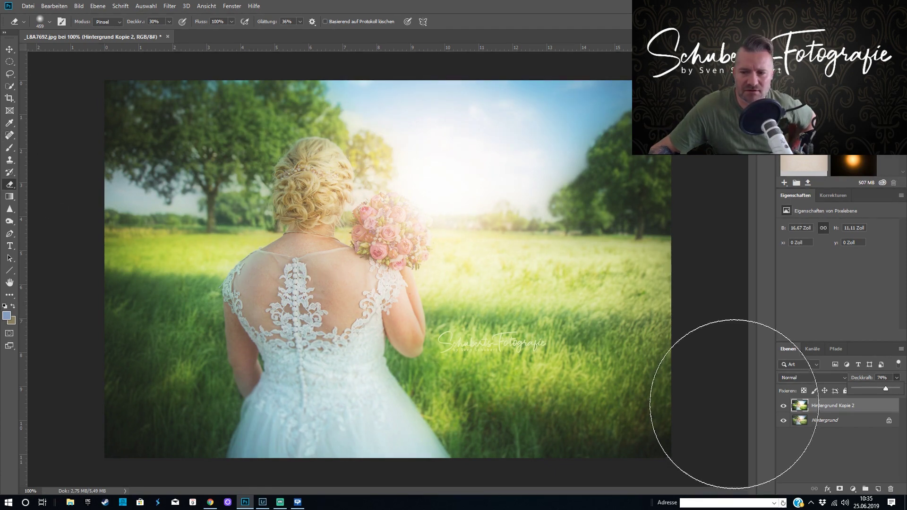
click(346, 213)
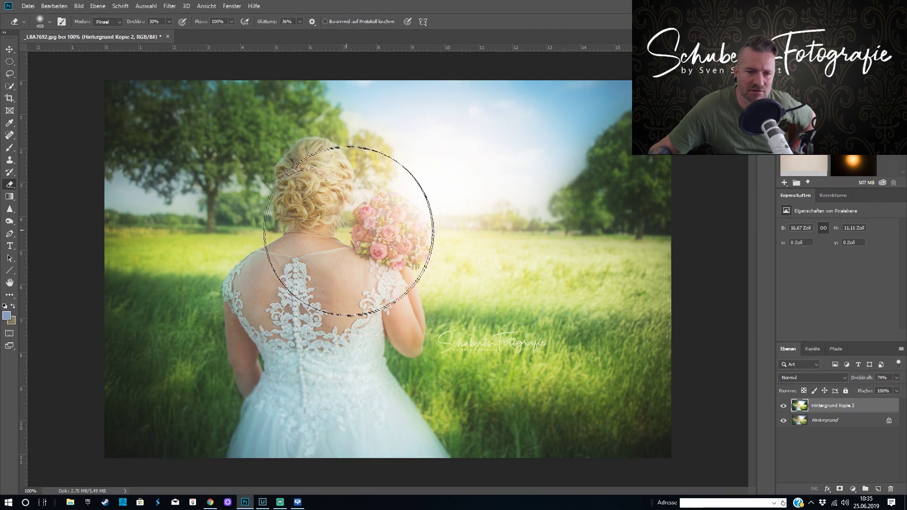
Erase the glow over the bride's hair, bouquet and dress with a smaller brush.
mouse_move(349, 231)
mouse_down()
mouse_move(355, 263)
mouse_move(298, 304)
mouse_move(312, 312)
mouse_move(303, 326)
mouse_move(336, 206)
mouse_up()
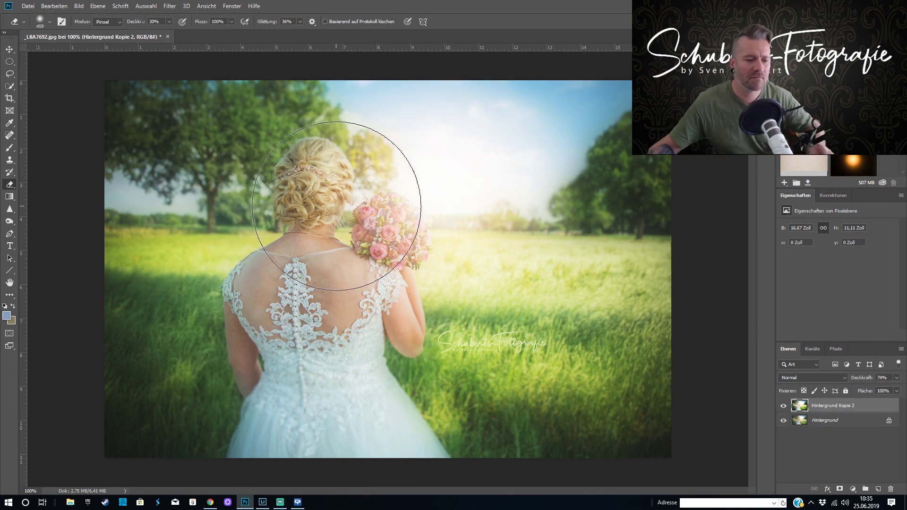
alt+right_click(340, 201)
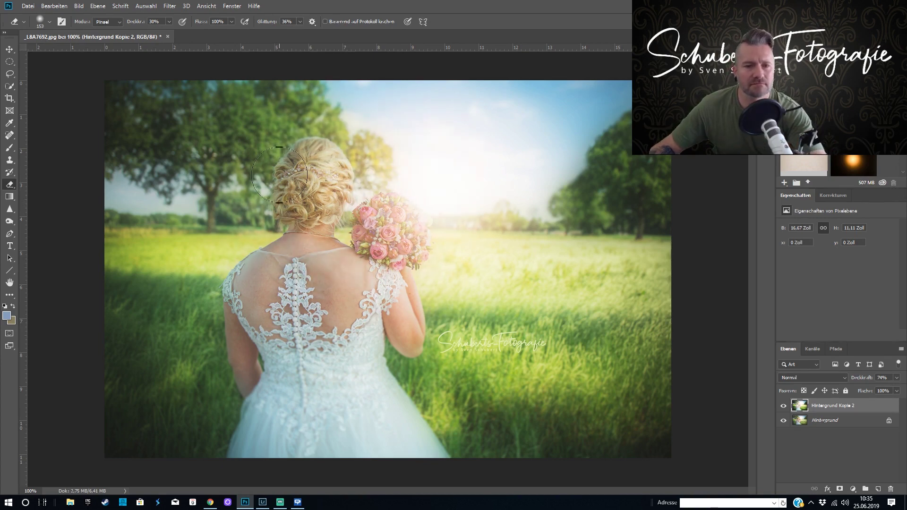
mouse_move(280, 175)
mouse_down()
mouse_move(321, 156)
mouse_move(298, 226)
mouse_move(337, 194)
mouse_move(384, 227)
mouse_move(395, 238)
mouse_move(401, 300)
mouse_move(320, 262)
mouse_move(288, 310)
mouse_move(363, 309)
mouse_move(401, 353)
mouse_up()
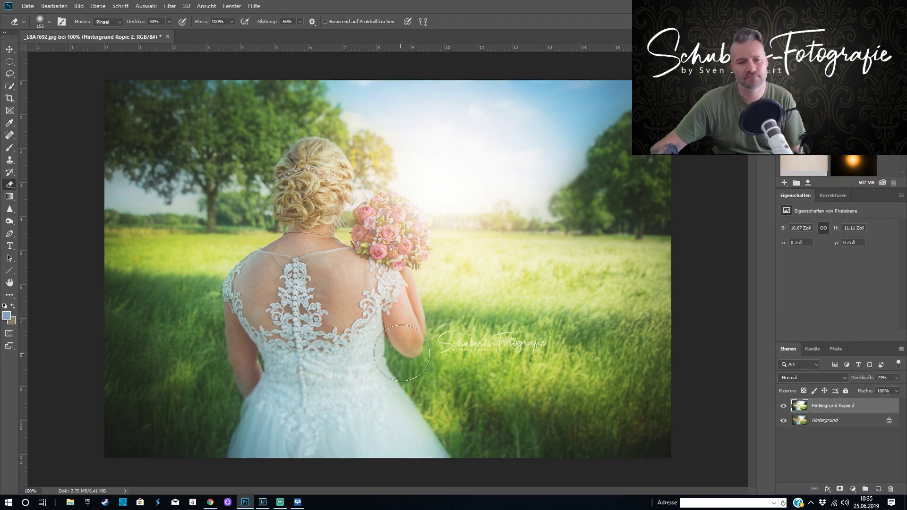
Raise the glow layer's opacity back to 100%.
click(783, 405)
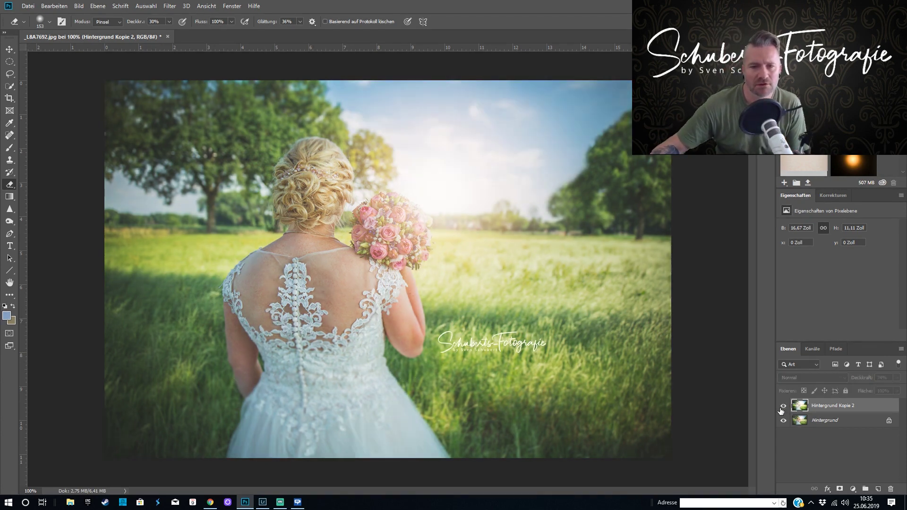
click(896, 378)
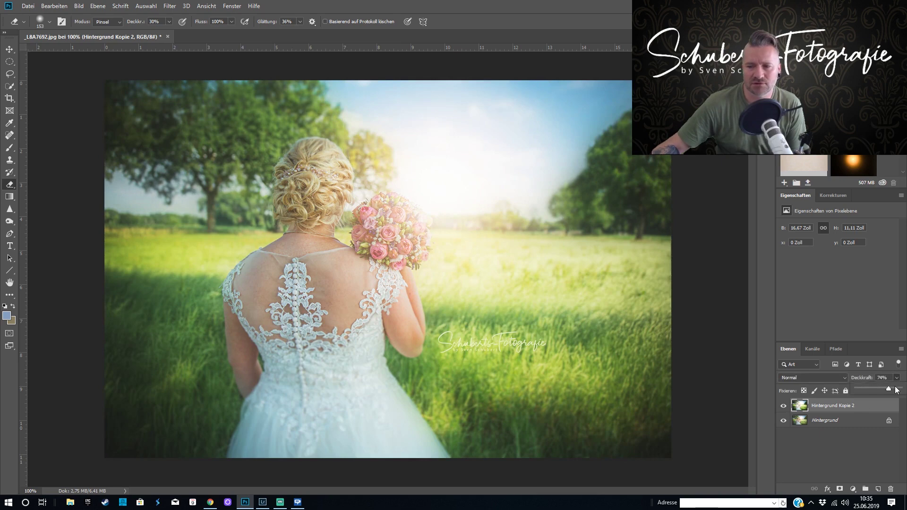
click(896, 388)
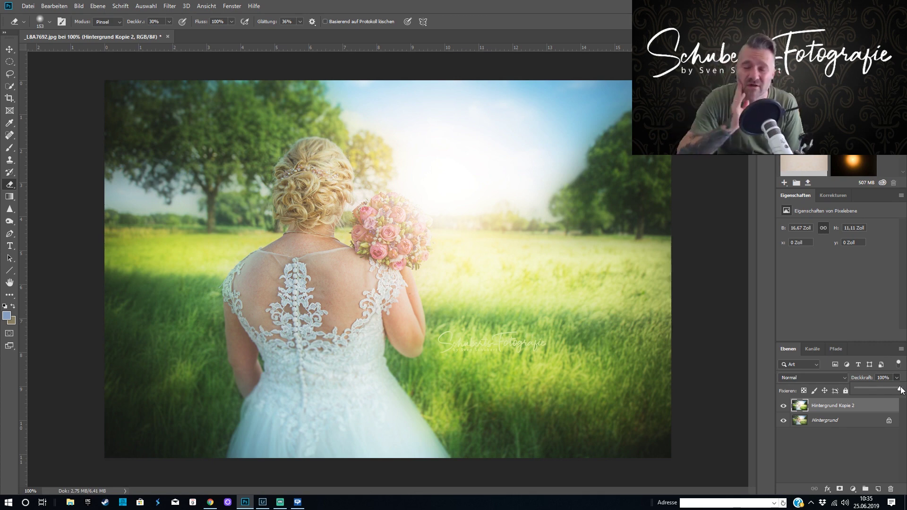
click(782, 405)
click(783, 406)
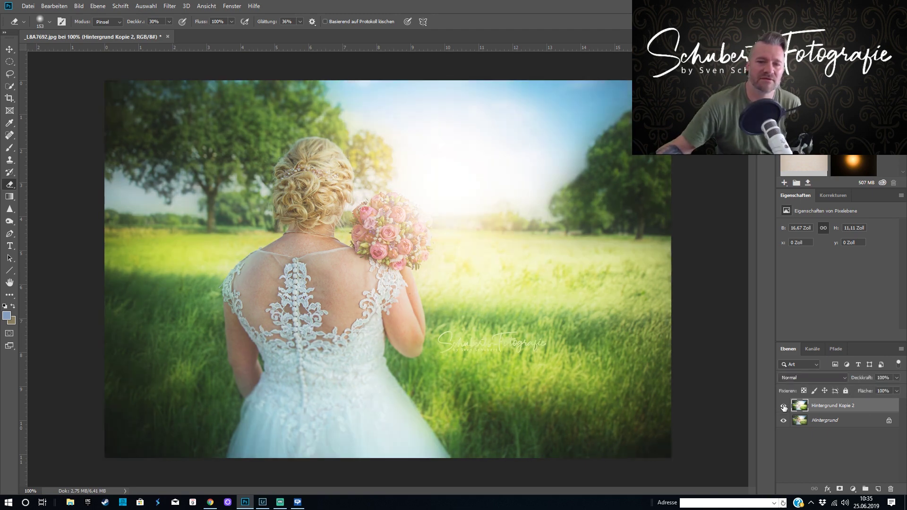
Toggle 'Hintergrund Kopie 2' on and off repeatedly to compare, ending with the glow shown.
click(783, 406)
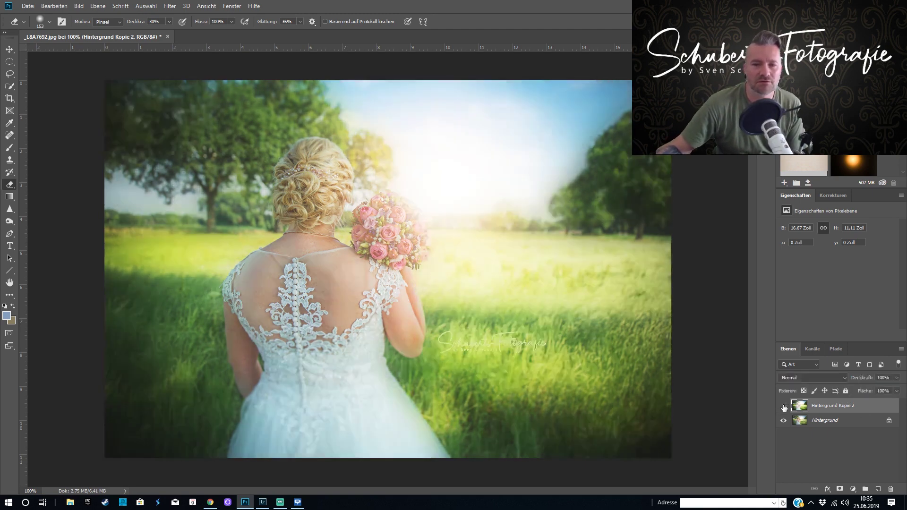
click(783, 407)
click(783, 407)
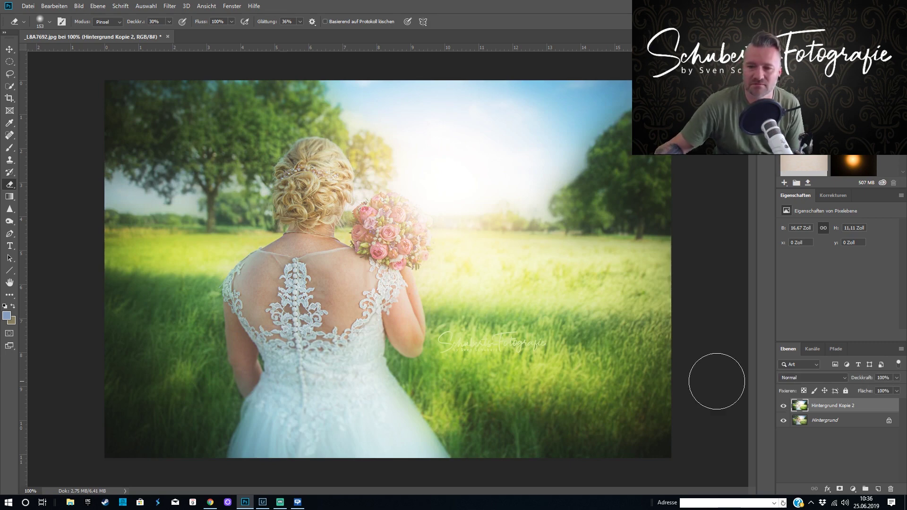
click(783, 406)
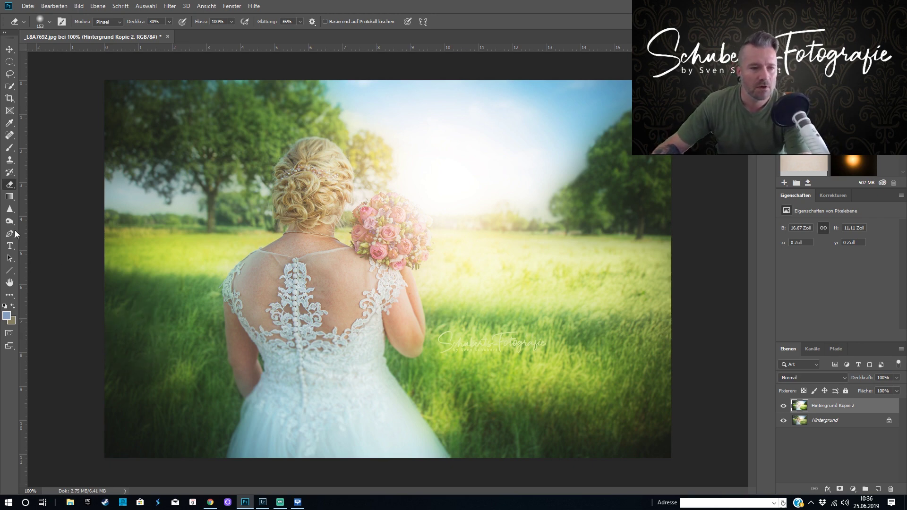
alt+right_click(164, 386)
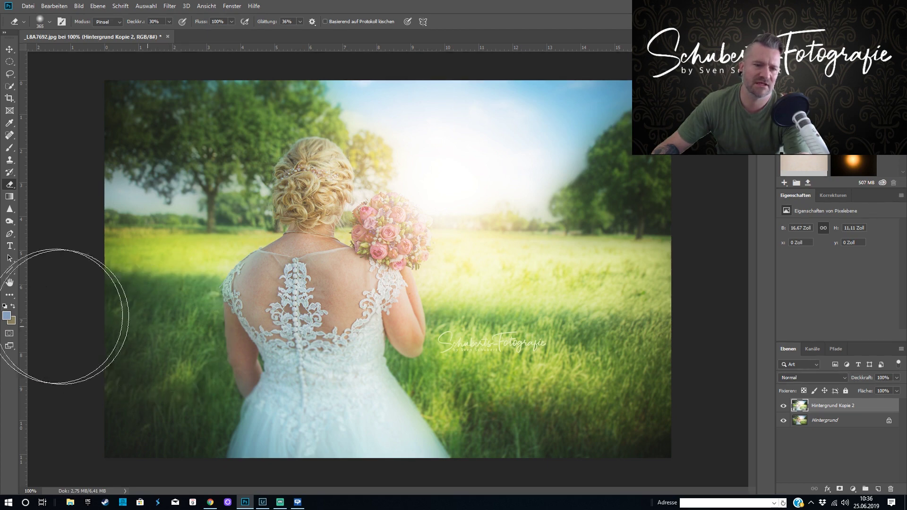
click(784, 406)
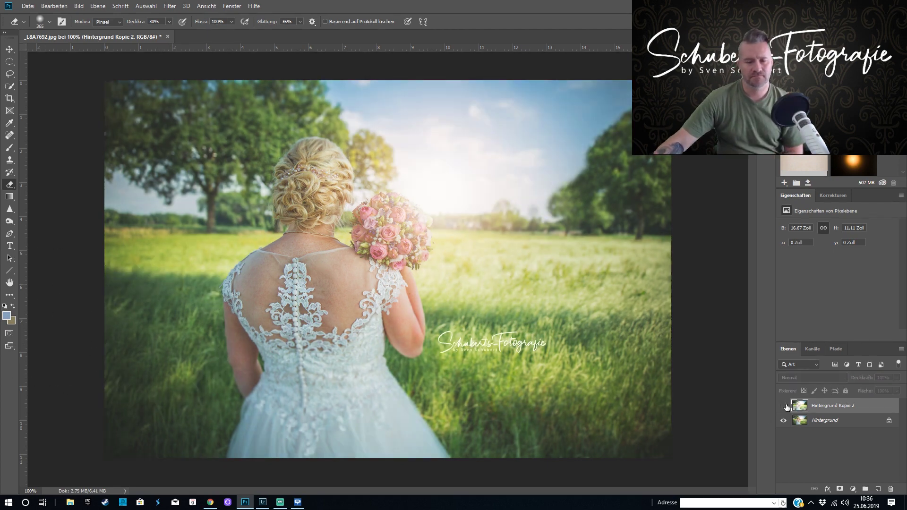
click(784, 406)
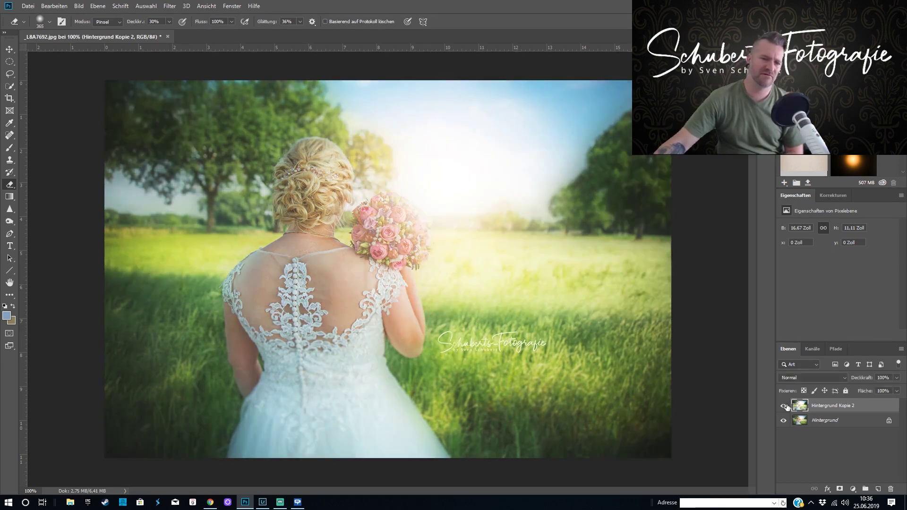
click(784, 406)
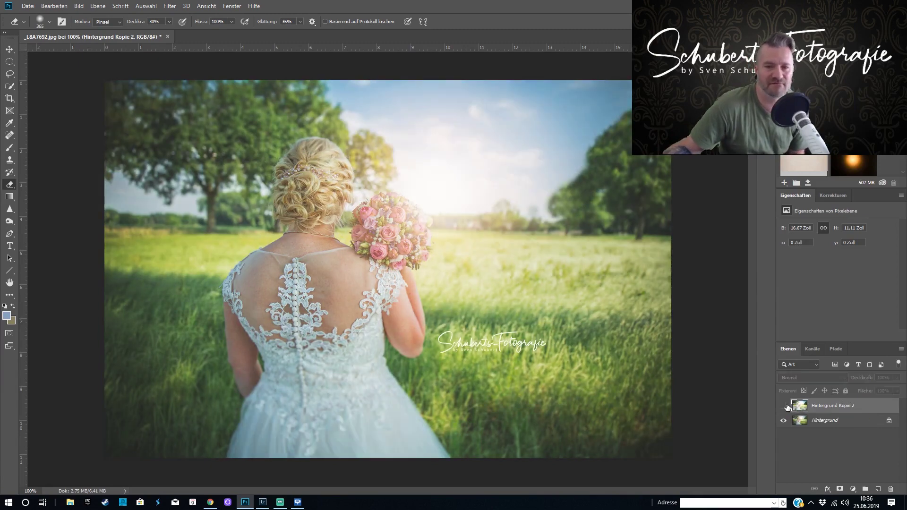
click(784, 406)
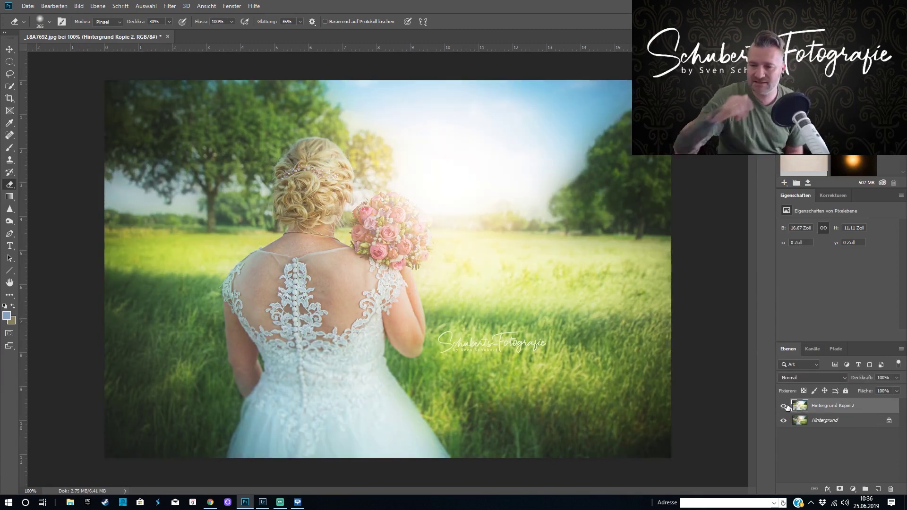